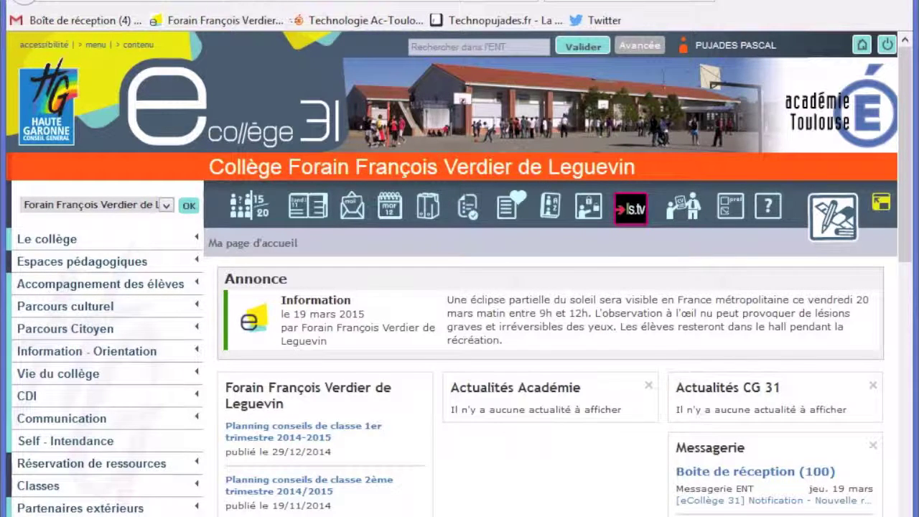
# Open the Formulaires service's Gestion des modèles list and start a new form
pyautogui.click(468, 217)
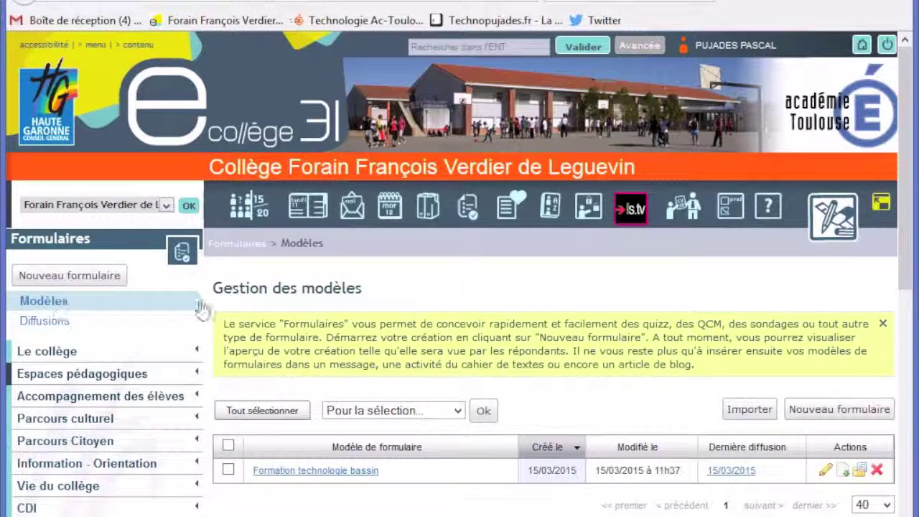
pyautogui.scroll(-3, 201, 309)
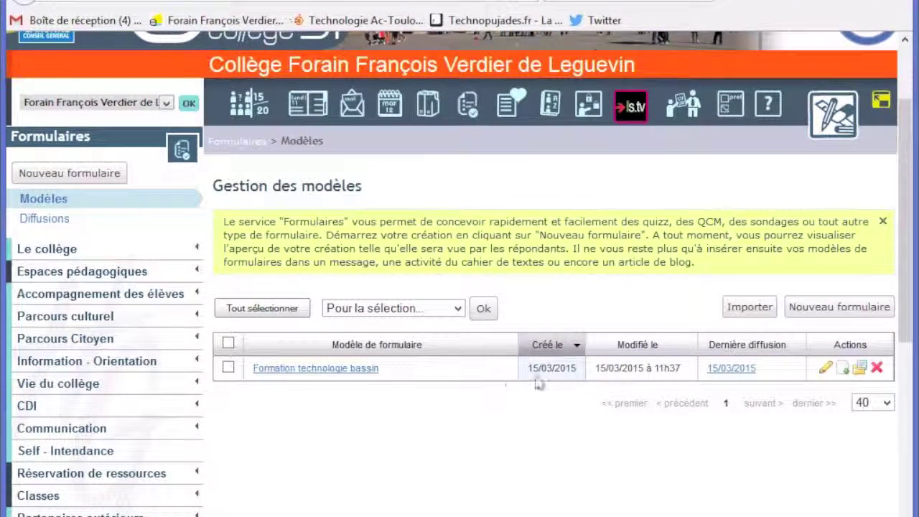
pyautogui.click(828, 309)
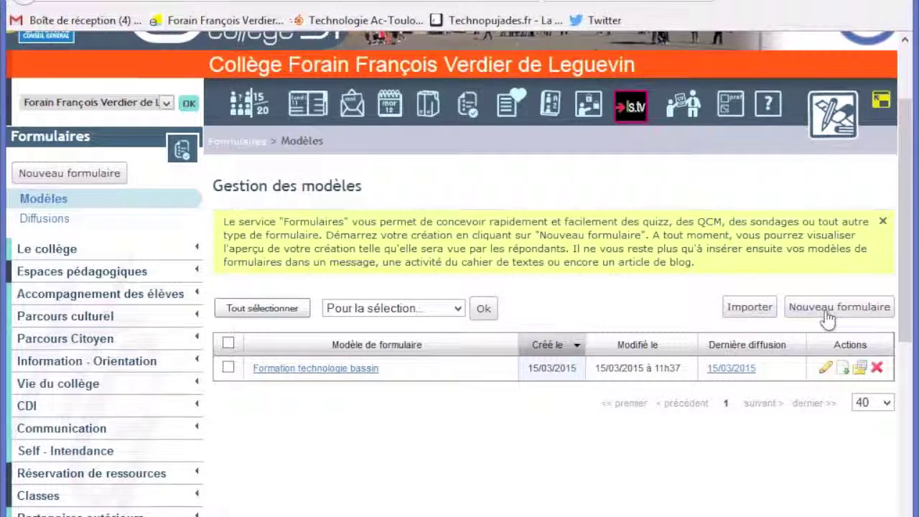
# Name the form 'Formulaire test', set its type to Public, and enable response notifications
pyautogui.click(432, 384)
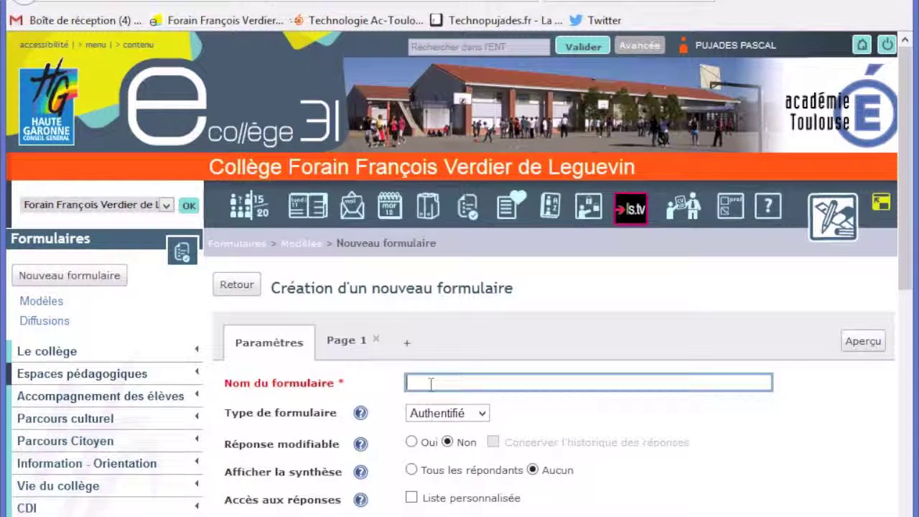
pyautogui.write('Formulaire test')
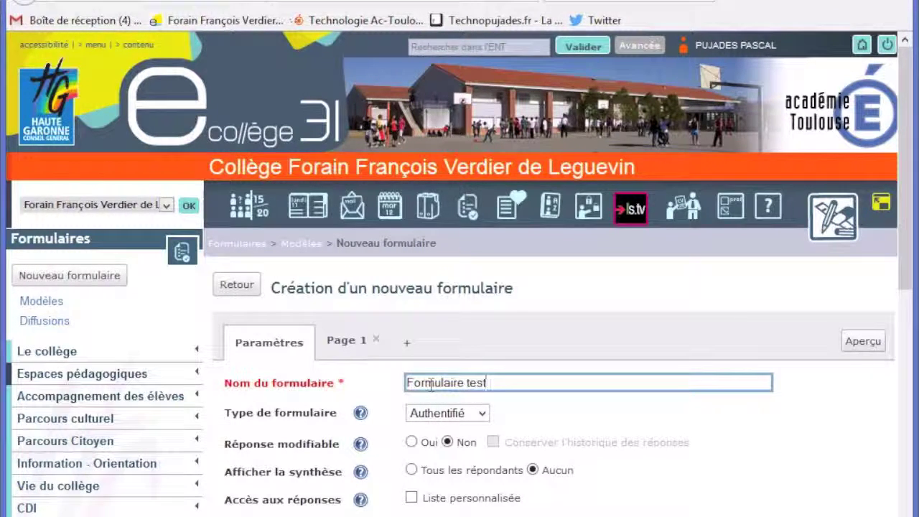
pyautogui.scroll(-3, 506, 397)
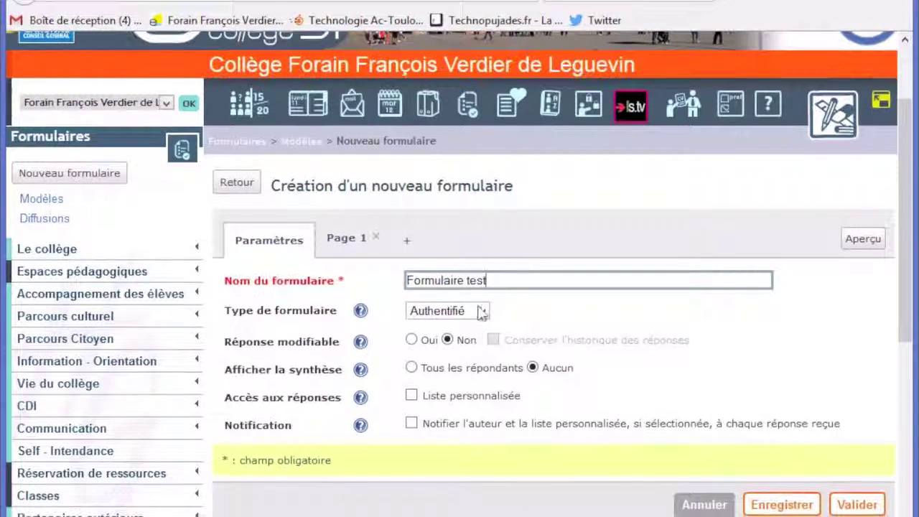
pyautogui.click(483, 311)
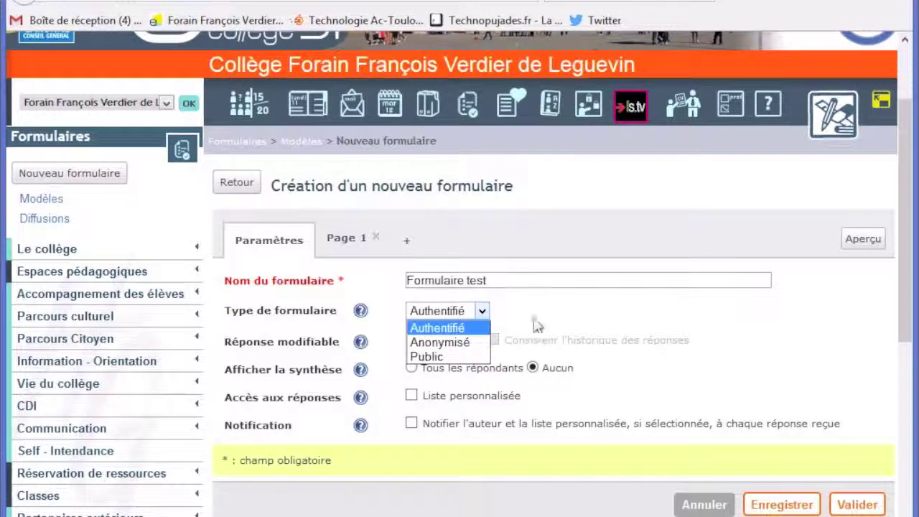
pyautogui.click(434, 357)
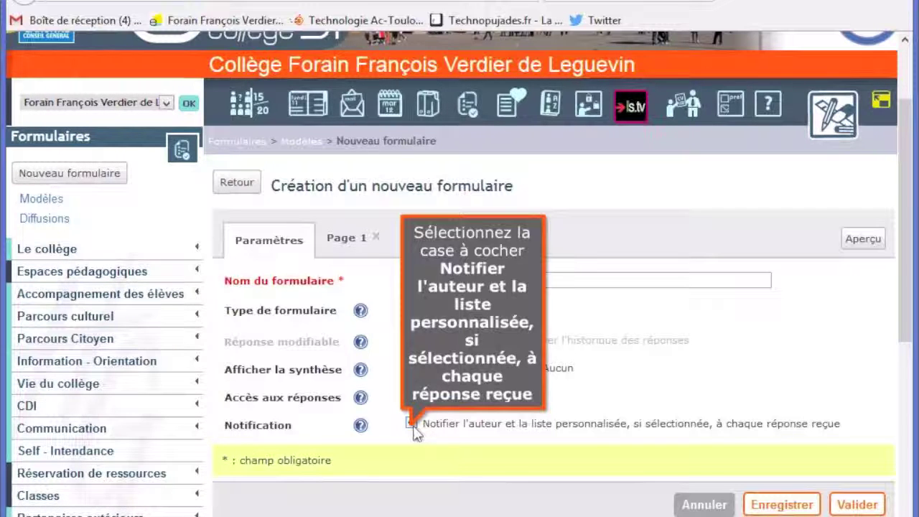
pyautogui.click(412, 425)
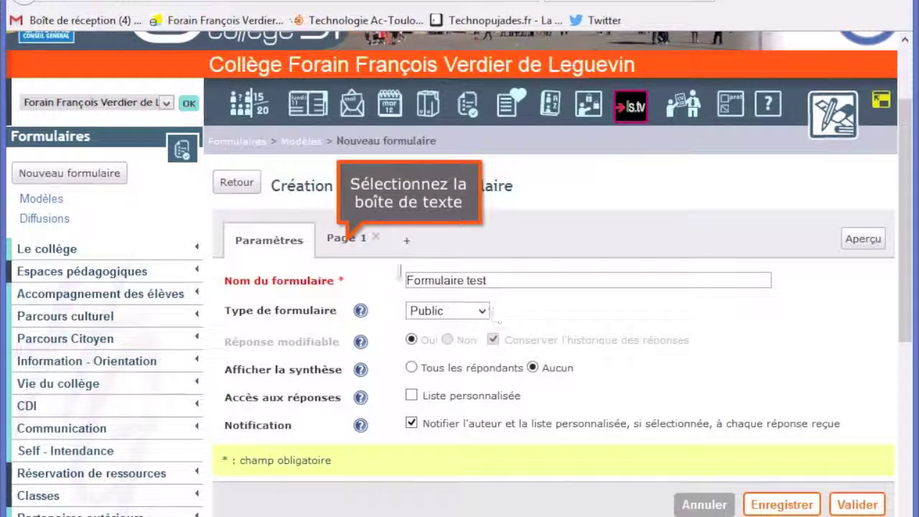
# On Page 1, replace the intro block's placeholder with 'Texte d'introduction', fixing the typo
pyautogui.click(351, 242)
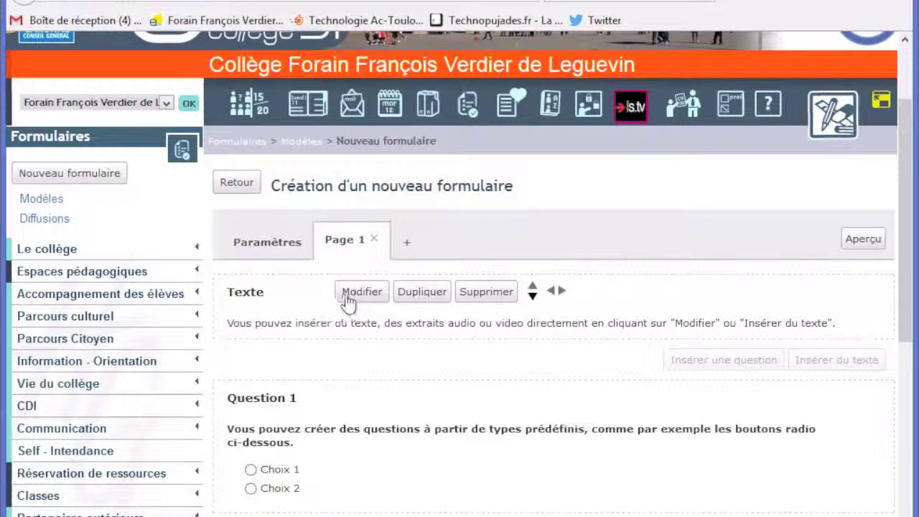
pyautogui.click(359, 292)
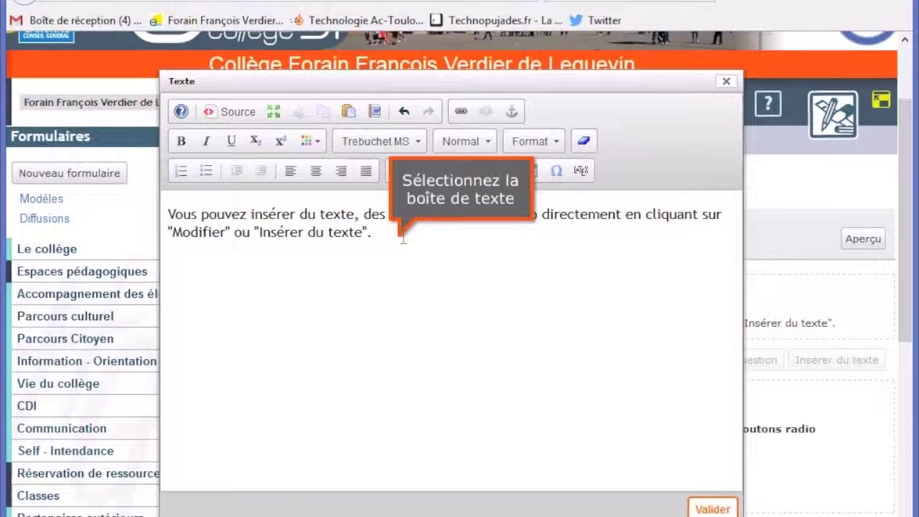
pyautogui.moveTo(403, 237); pyautogui.dragTo(157, 215)
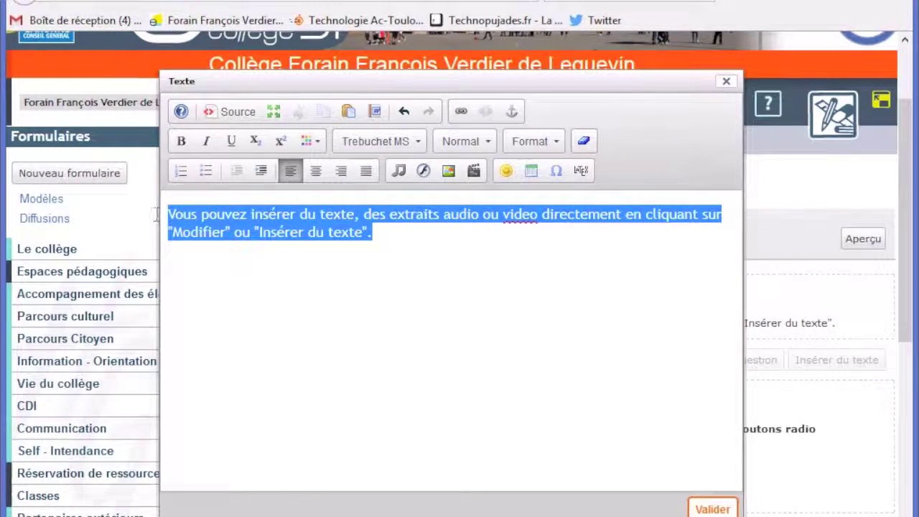
pyautogui.write("Texte d'indro")
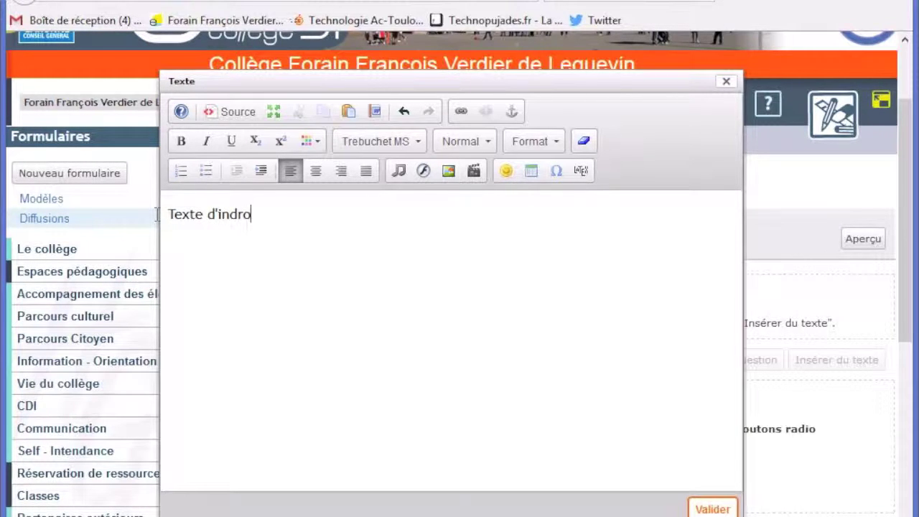
pyautogui.write('duction …')
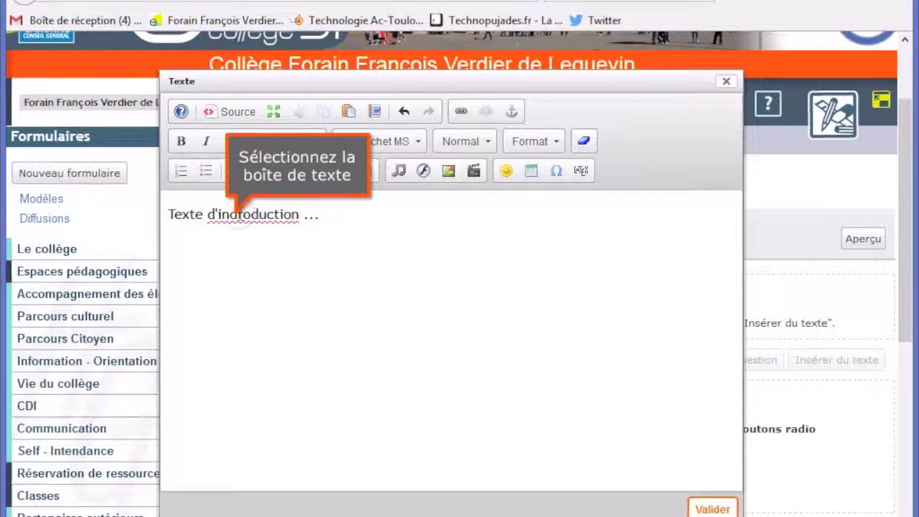
pyautogui.click(234, 213)
pyautogui.press('BackSpace')
pyautogui.write('t')
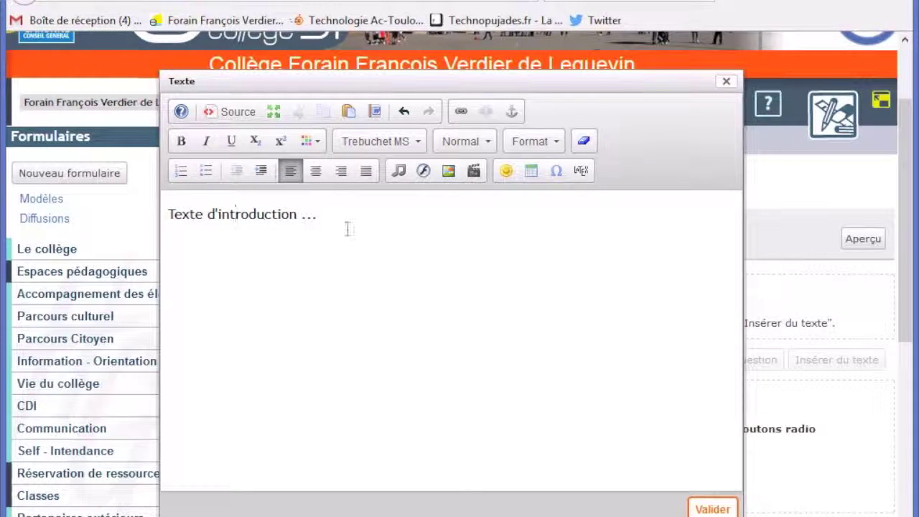
# Make the introduction line bold and confirm the text block
pyautogui.tripleClick(219, 211)
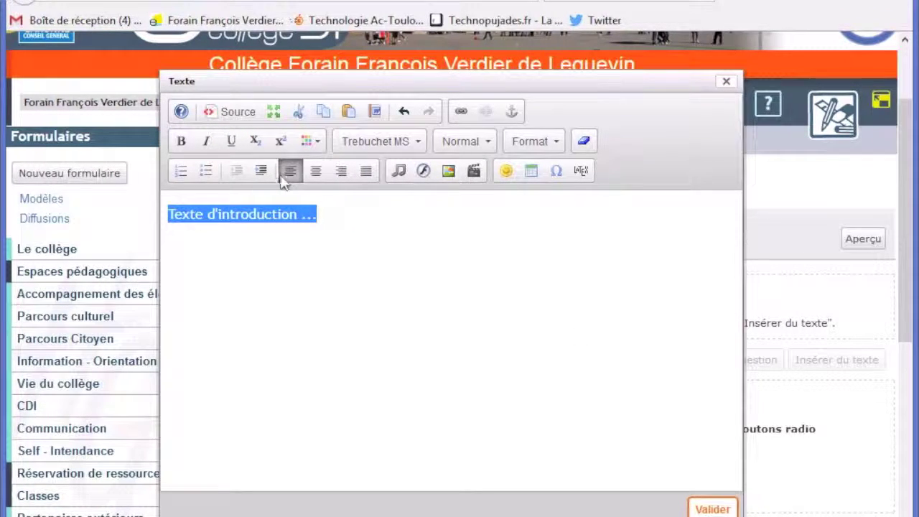
pyautogui.click(181, 141)
pyautogui.click(451, 314)
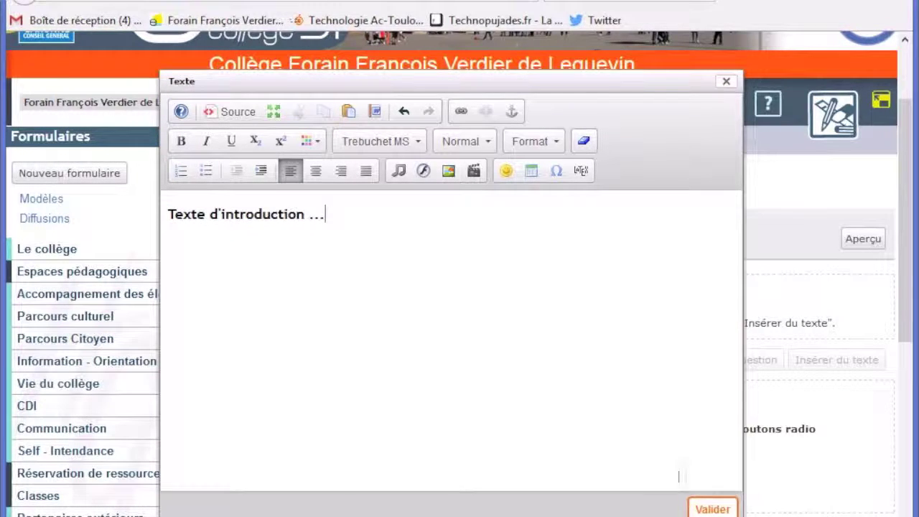
pyautogui.click(700, 509)
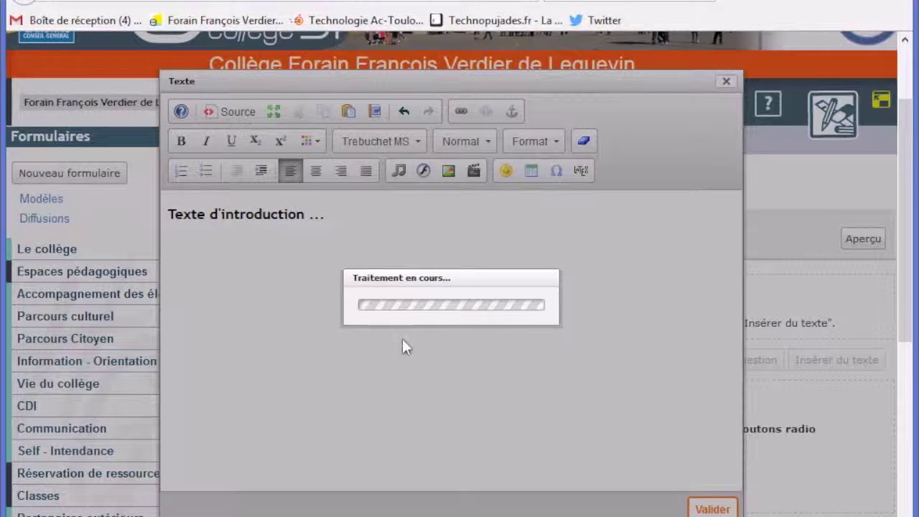
pyautogui.scroll(2, 375, 309)
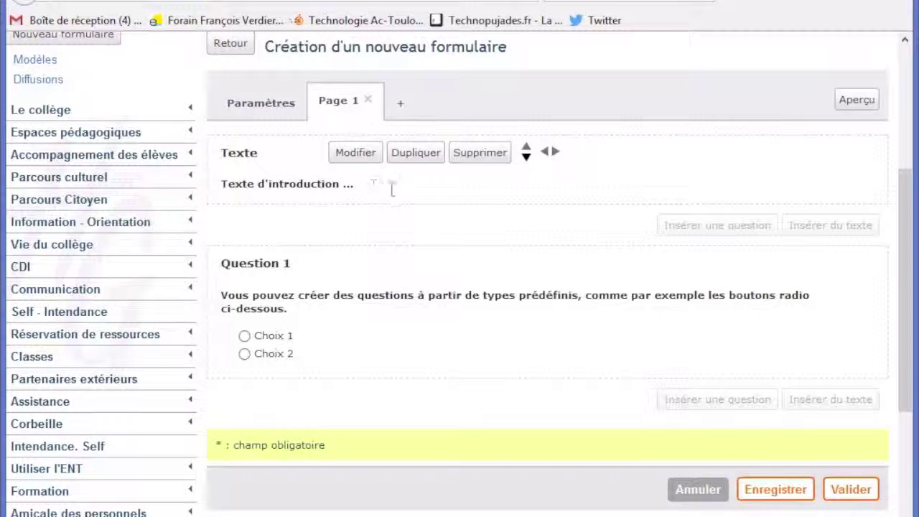
# Reword Question 1 to 'Indiquez votre nom et prénom' as required free text, limited to 100 characters
pyautogui.moveTo(292, 268)
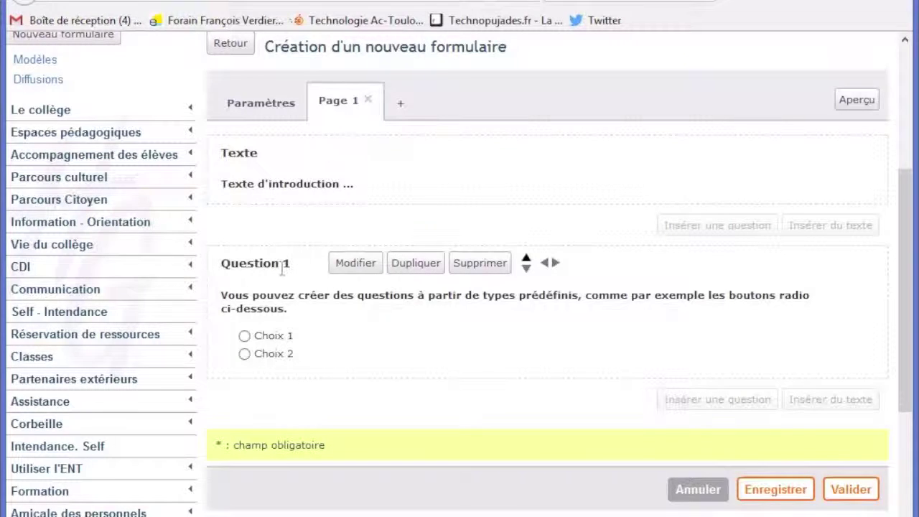
pyautogui.click(352, 264)
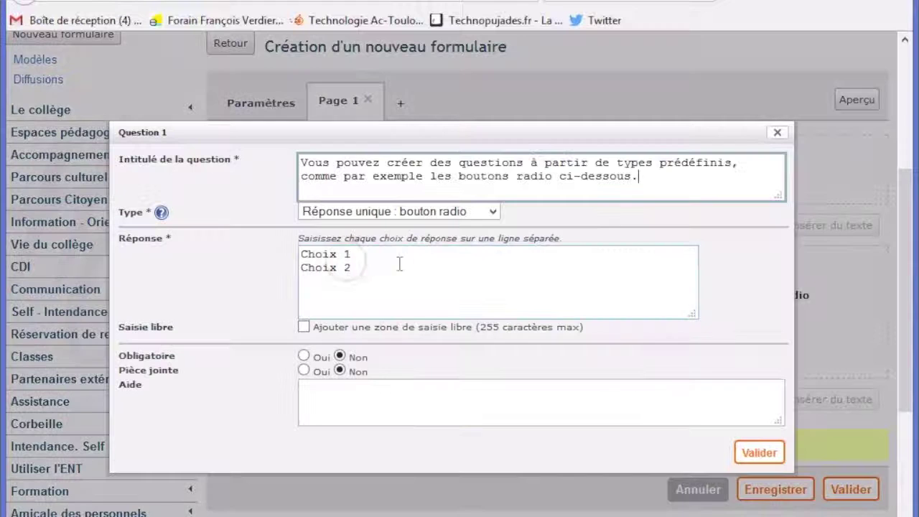
pyautogui.moveTo(661, 183); pyautogui.dragTo(301, 161)
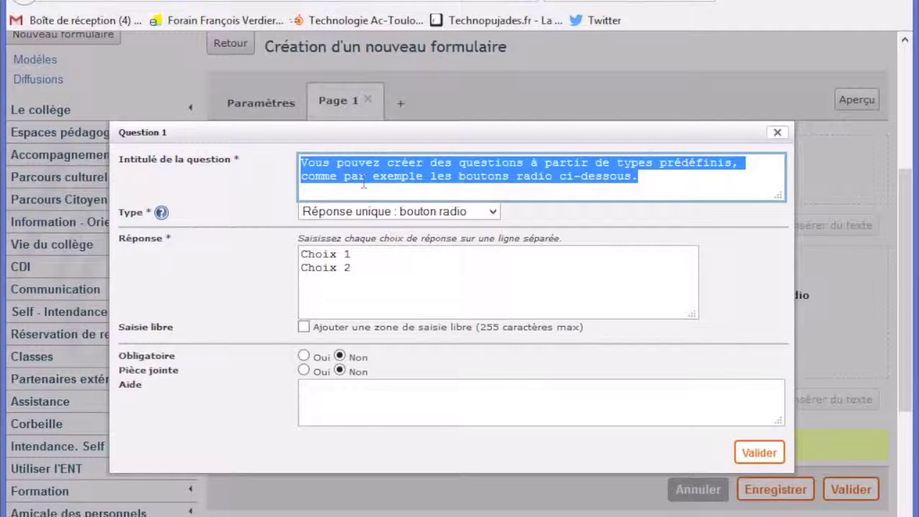
pyautogui.write('Indiquez')
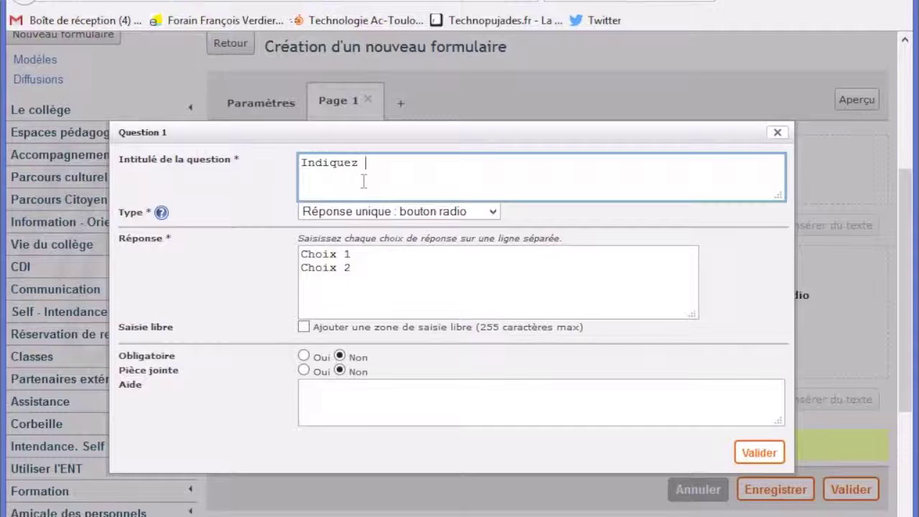
pyautogui.write(' votre nom et prénom')
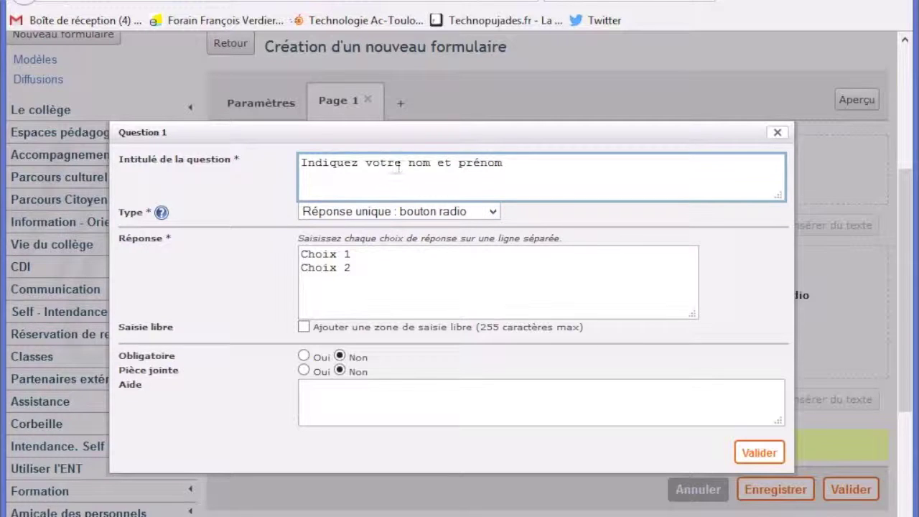
pyautogui.click(329, 215)
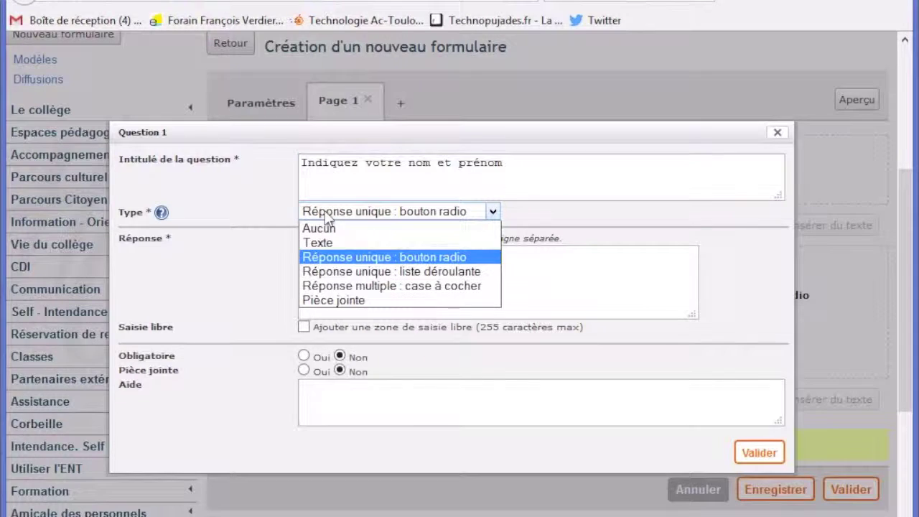
pyautogui.click(341, 244)
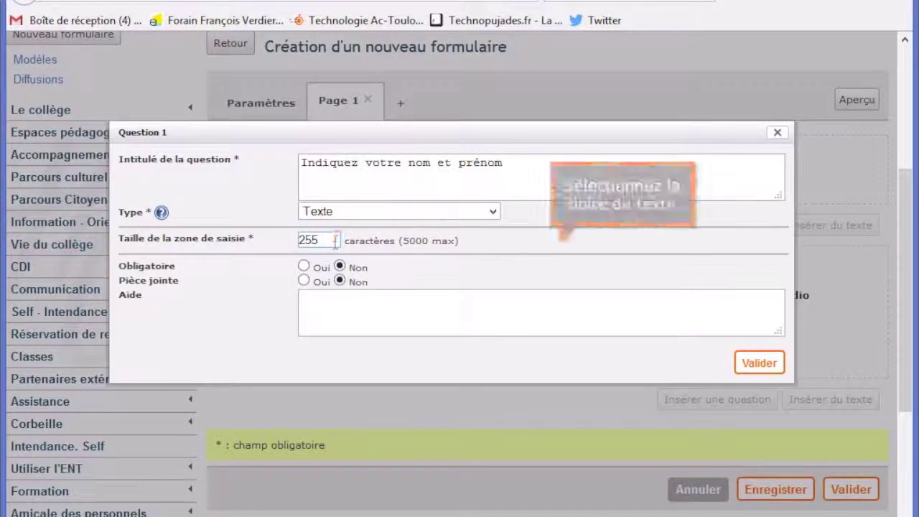
pyautogui.moveTo(335, 244); pyautogui.dragTo(275, 244)
pyautogui.write('100')
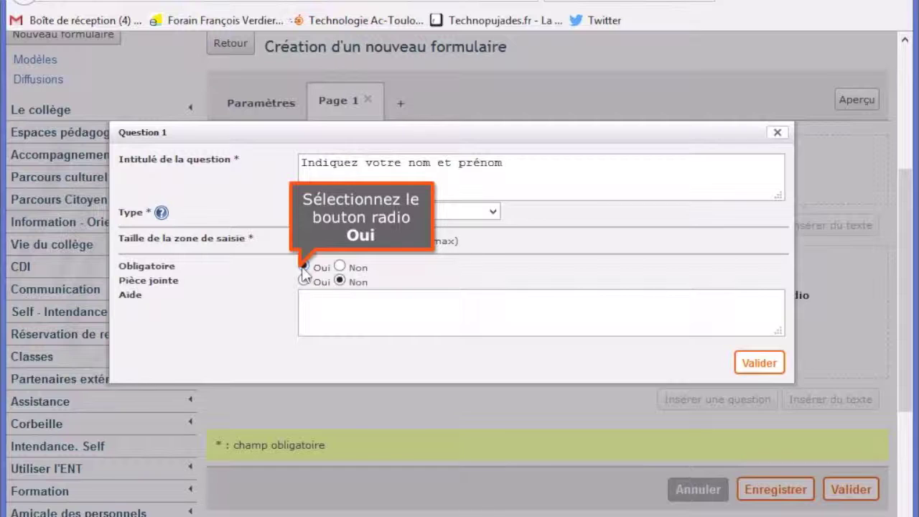
pyautogui.click(303, 266)
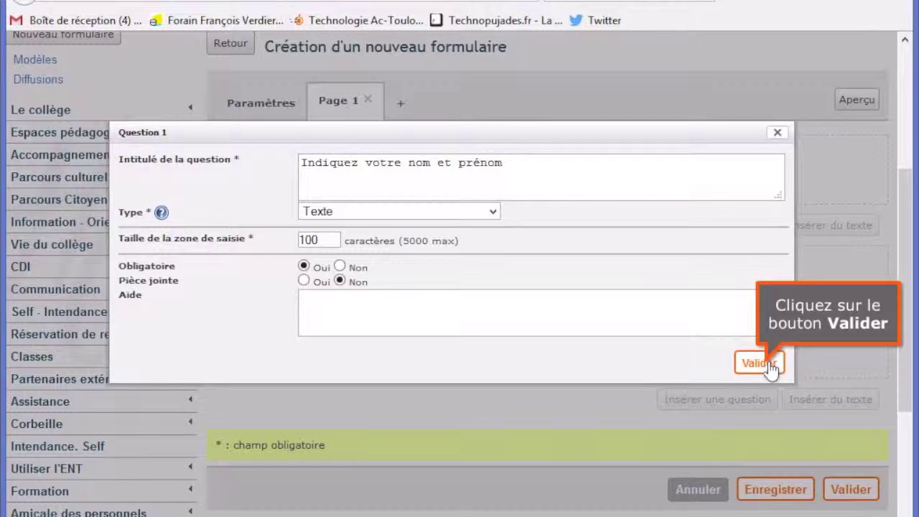
pyautogui.click(754, 363)
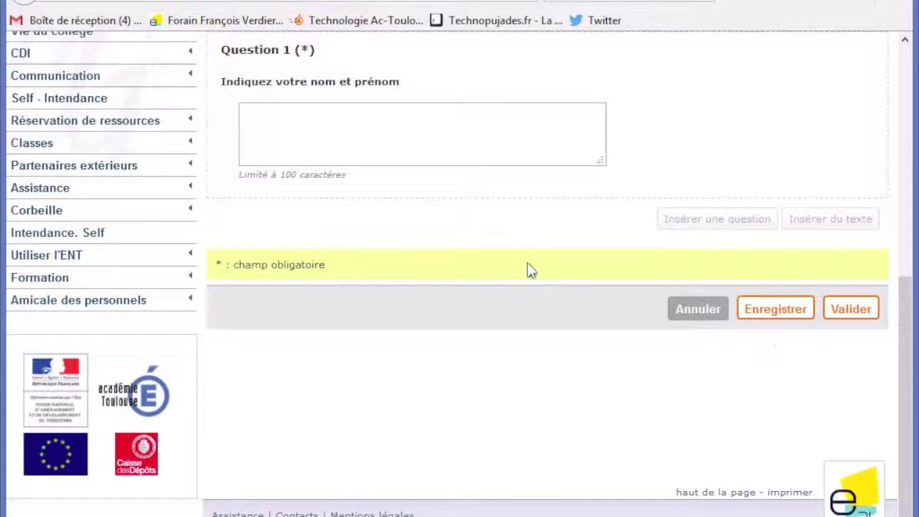
pyautogui.scroll(3, 430, 229)
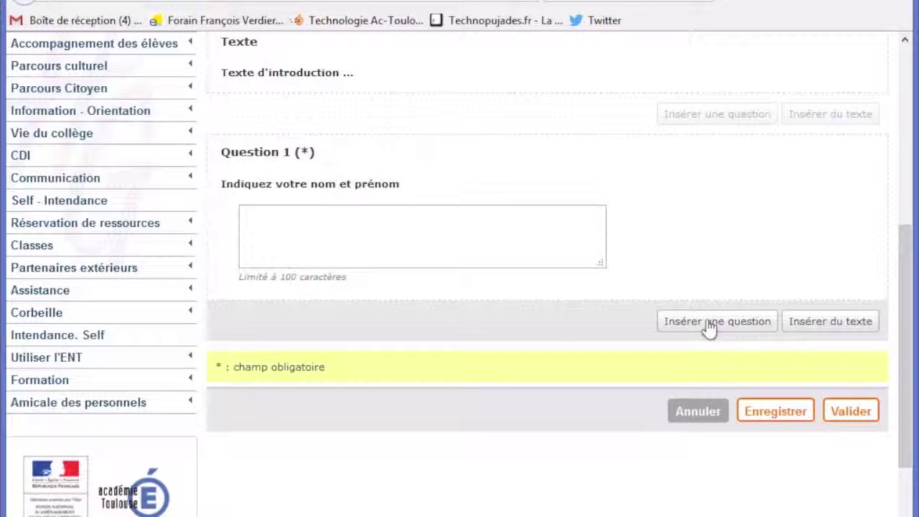
# Insert Question 2 titled 'Les lions ont 3 pattes ?' as a single-choice radio question
pyautogui.click(709, 325)
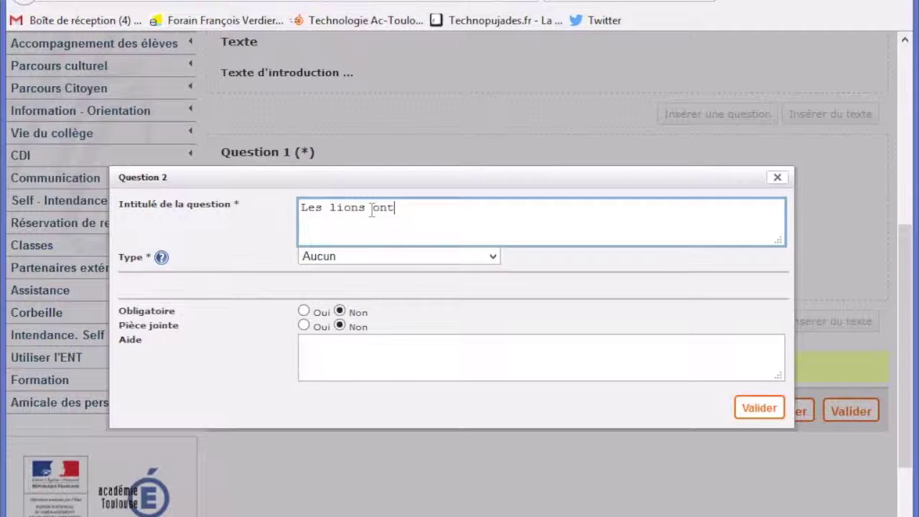
pyautogui.write('3 pattes ?')
pyautogui.click(419, 264)
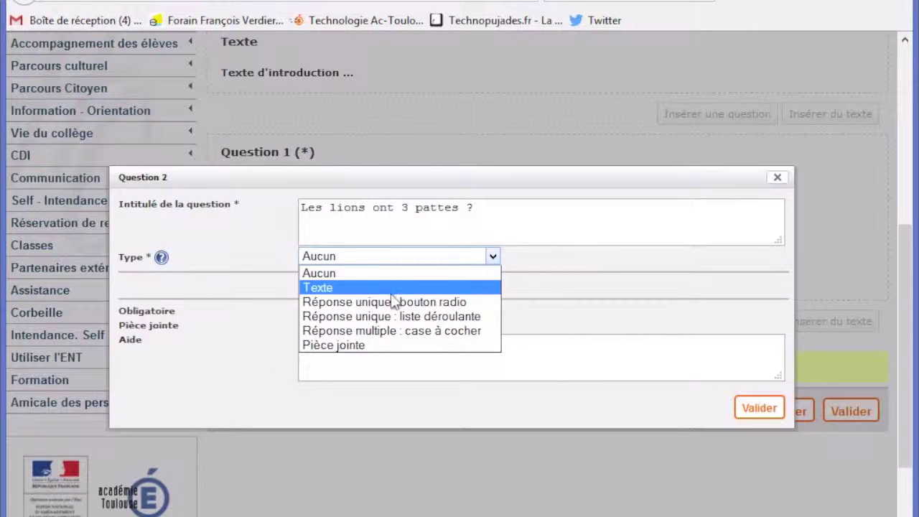
pyautogui.click(433, 303)
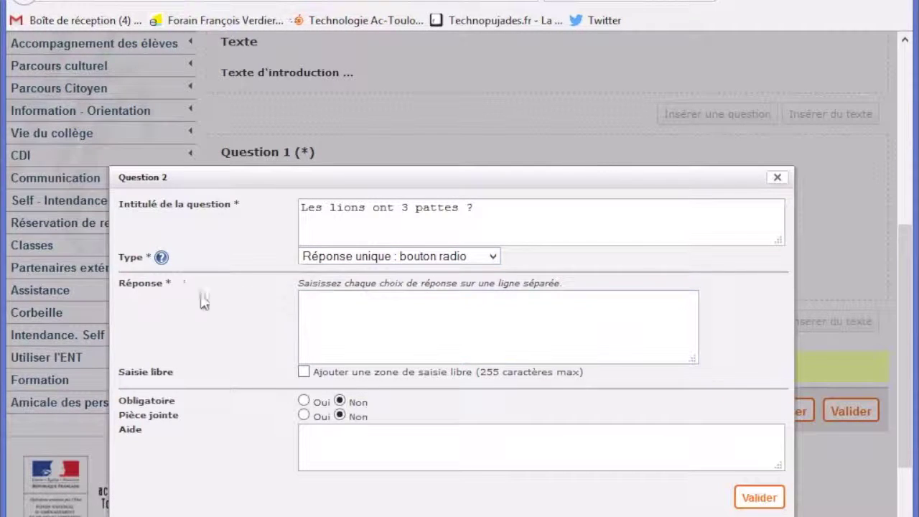
# Enter the answers 1, 2, 3 and 4 pattes, make it mandatory, and confirm
pyautogui.click(334, 299)
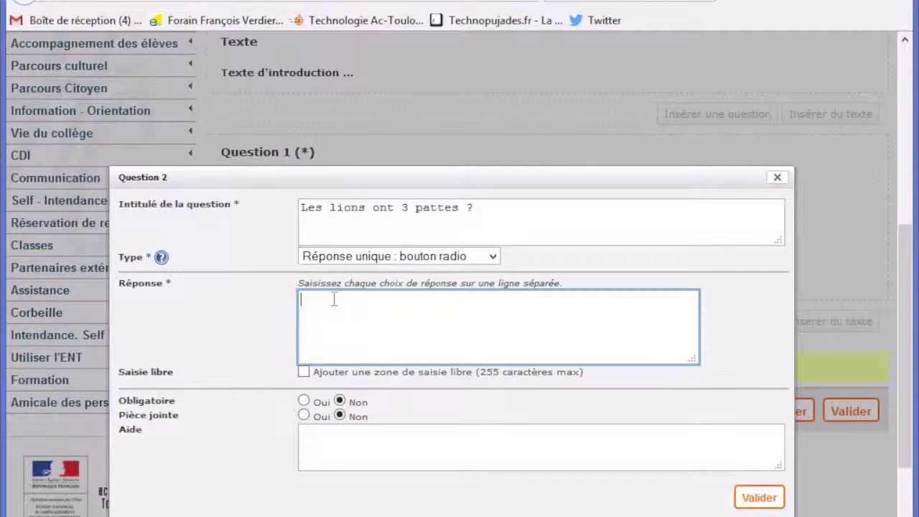
pyautogui.write('1 pattes 2 pattes 3 pattes')
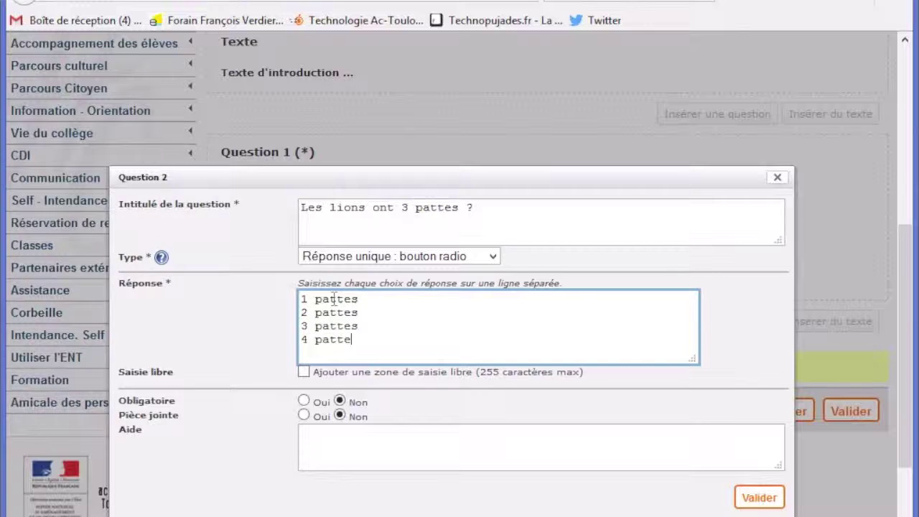
pyautogui.click(305, 402)
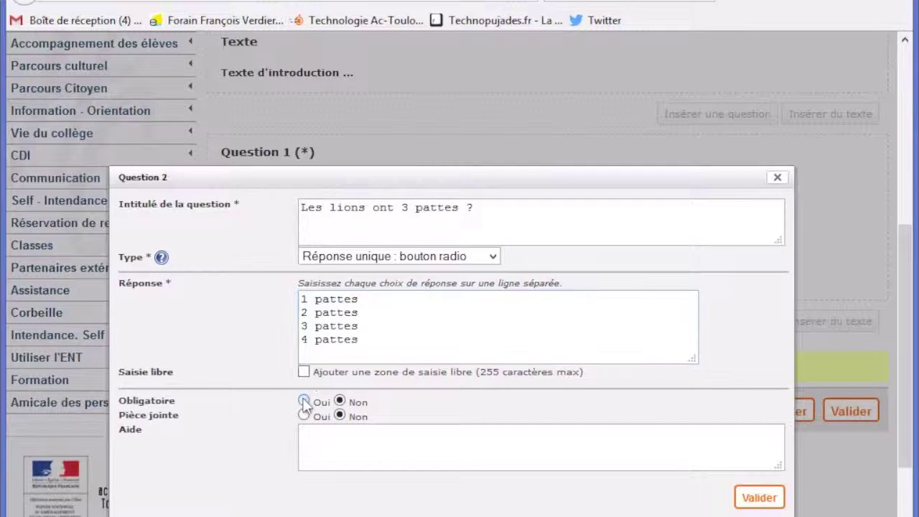
pyautogui.click(760, 498)
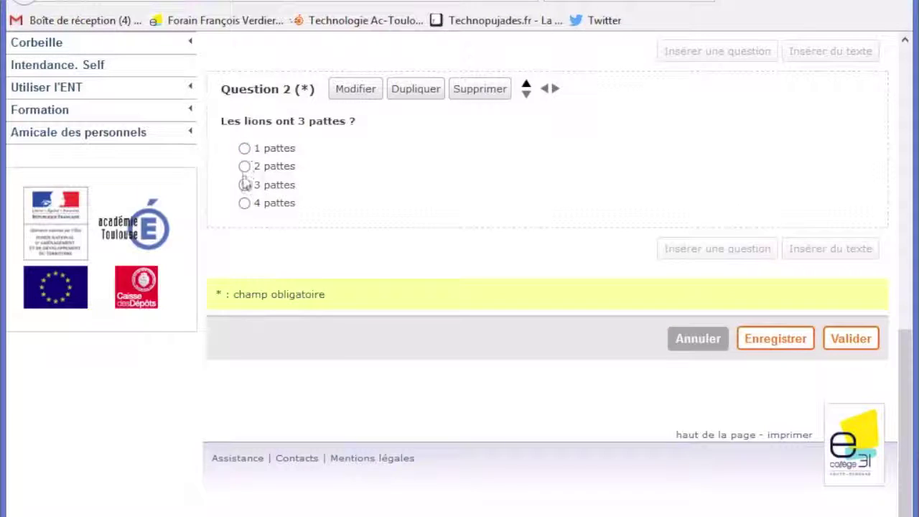
pyautogui.scroll(3, 333, 205)
pyautogui.scroll(6, 394, 219)
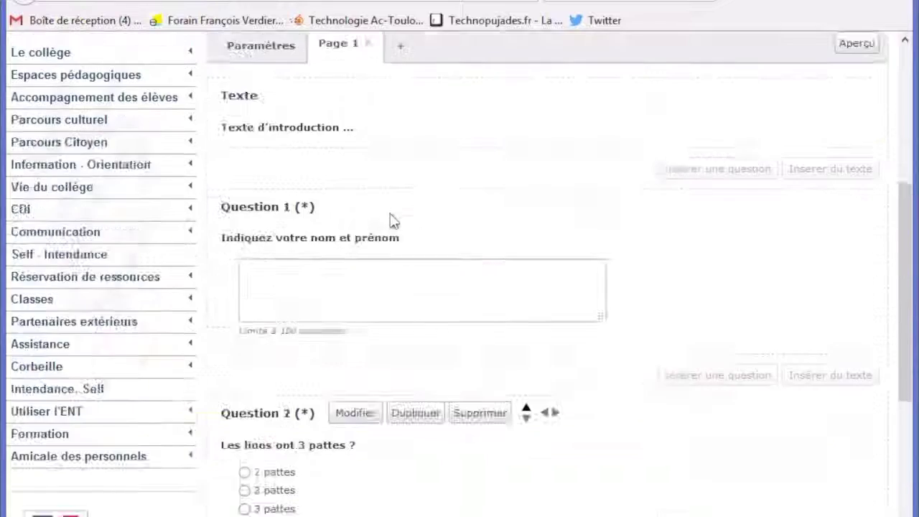
pyautogui.scroll(-7, 396, 242)
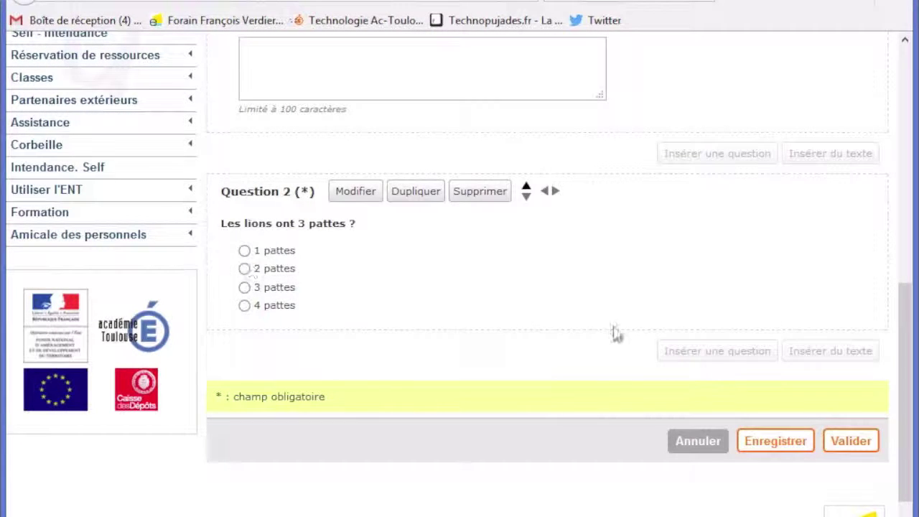
# Insert Question 3 titled 'Sur la table il y a :' as a multiple-choice checkbox question
pyautogui.click(709, 352)
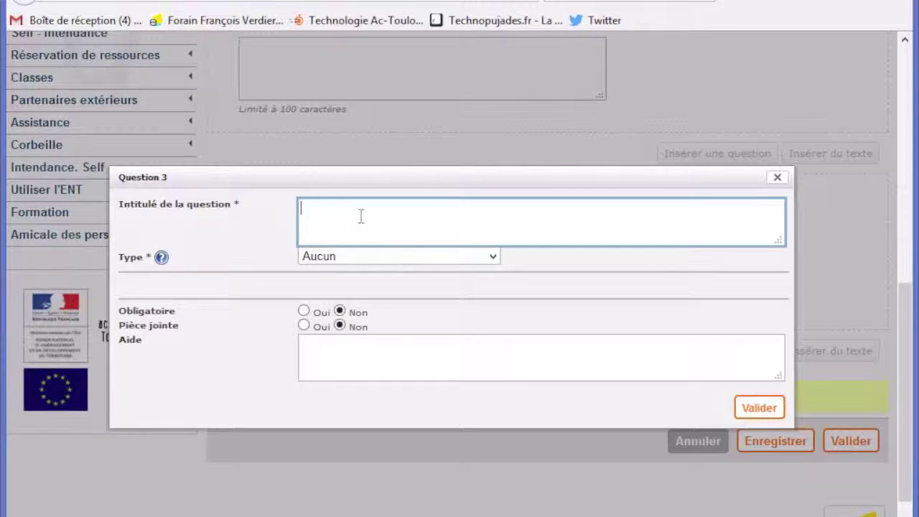
pyautogui.write('Sur la table il y a :')
pyautogui.click(442, 260)
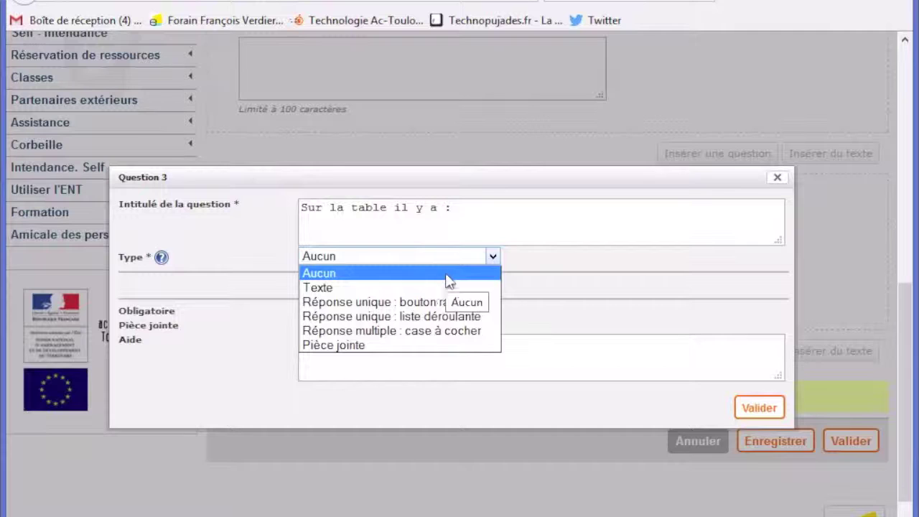
pyautogui.click(421, 332)
# Enter choices Un verre, Une assiette, Une chaussure, Mon téléphone and make it mandatory
pyautogui.click(339, 308)
pyautogui.write('Un verre ')
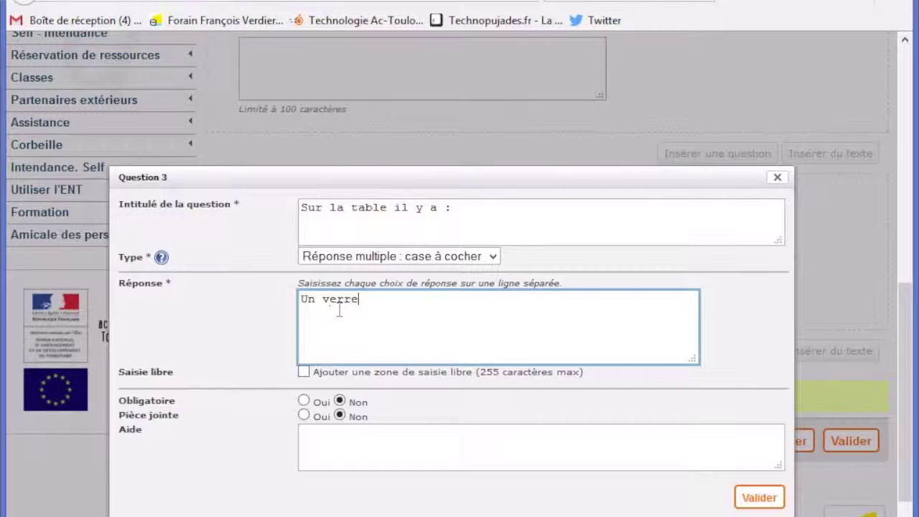
pyautogui.write('Une assi')
pyautogui.write('chaussure')
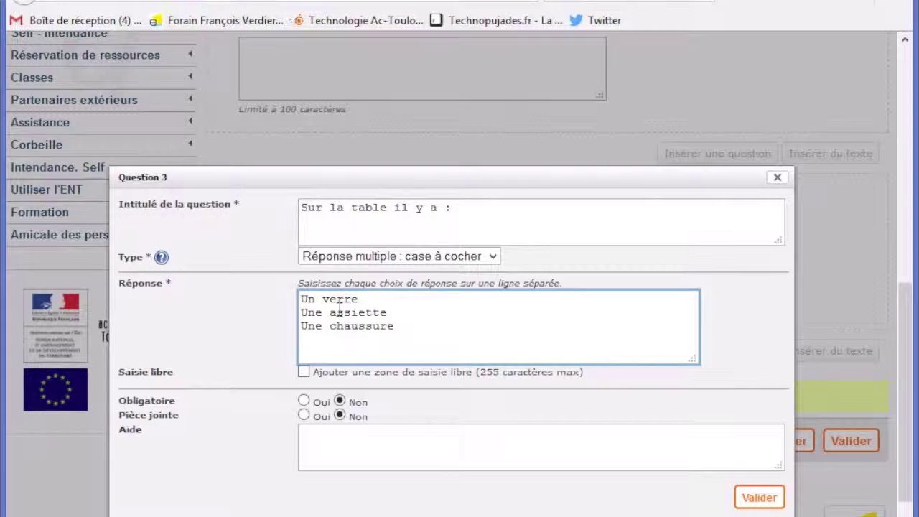
pyautogui.write('éléphone')
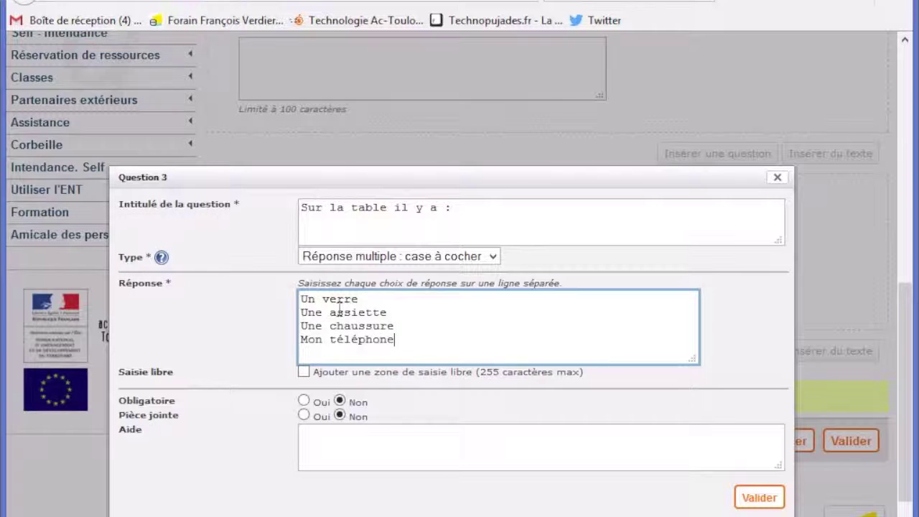
pyautogui.click(304, 402)
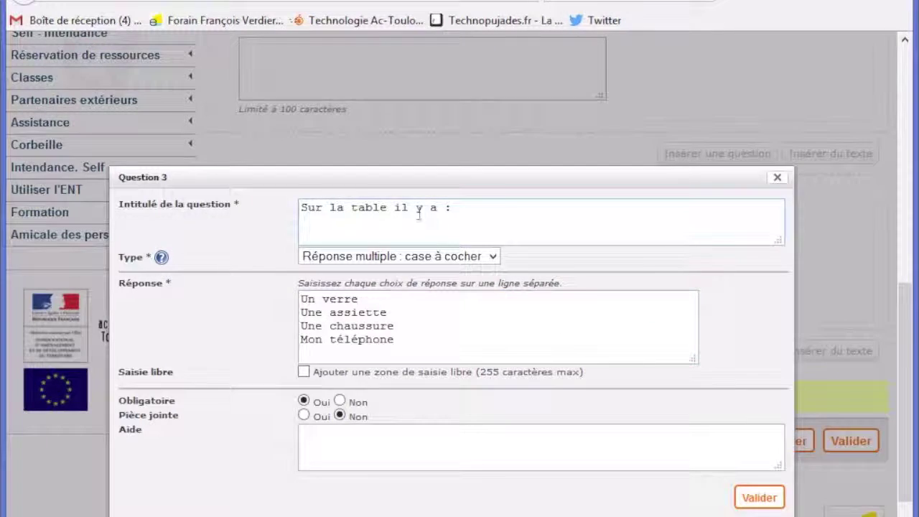
pyautogui.scroll(2, 354, 372)
pyautogui.scroll(10, 354, 372)
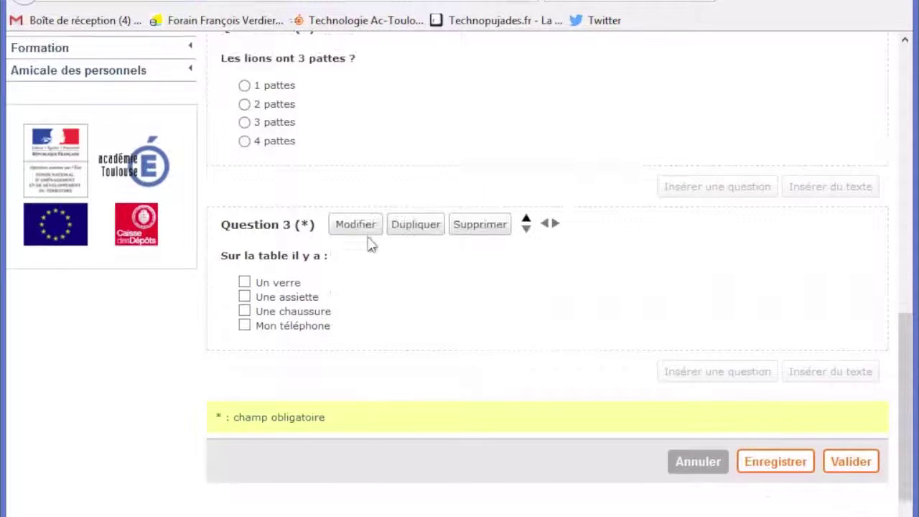
# Save Formulaire test with Enregistrer so all three questions are recorded
pyautogui.scroll(2, 359, 327)
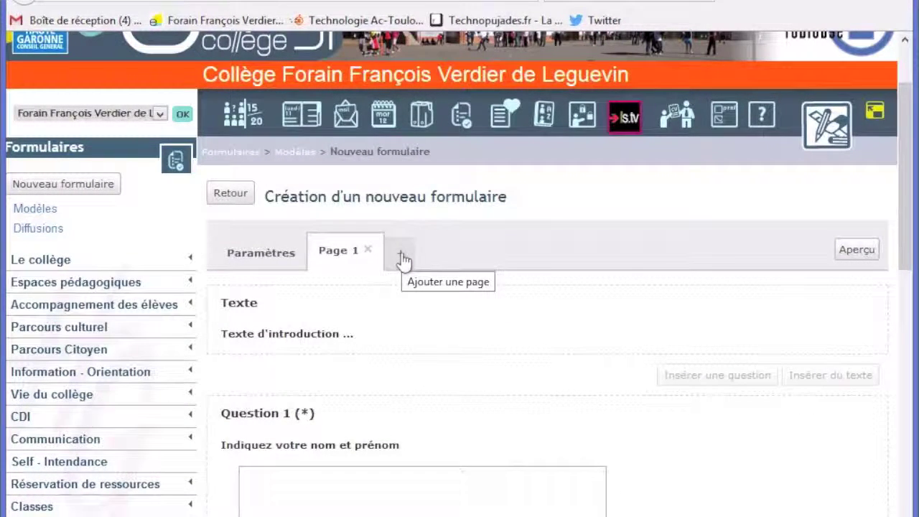
pyautogui.moveTo(490, 311)
pyautogui.scroll(-10, 488, 312)
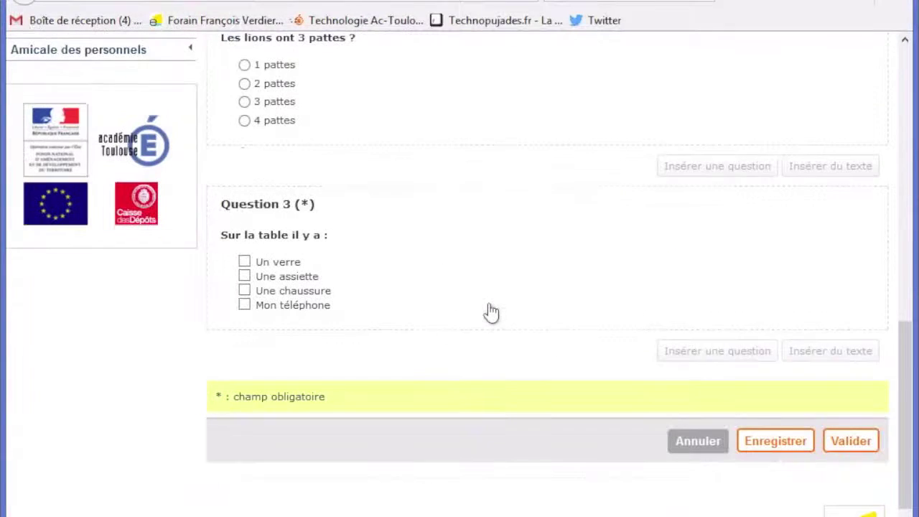
pyautogui.click(761, 441)
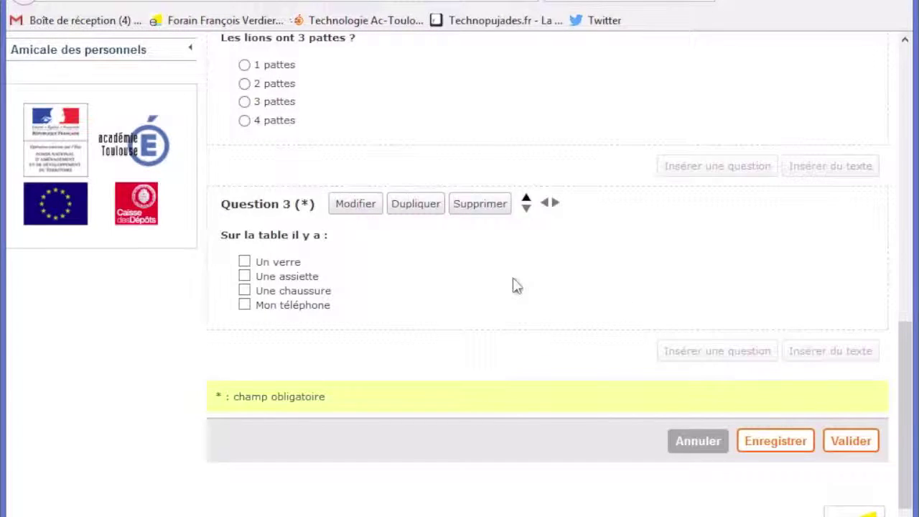
pyautogui.scroll(-5, 666, 291)
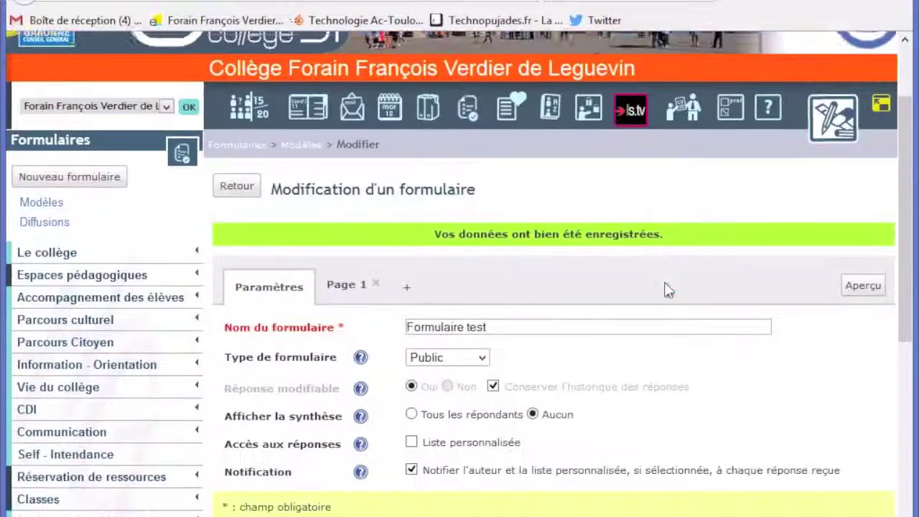
pyautogui.scroll(2, 666, 291)
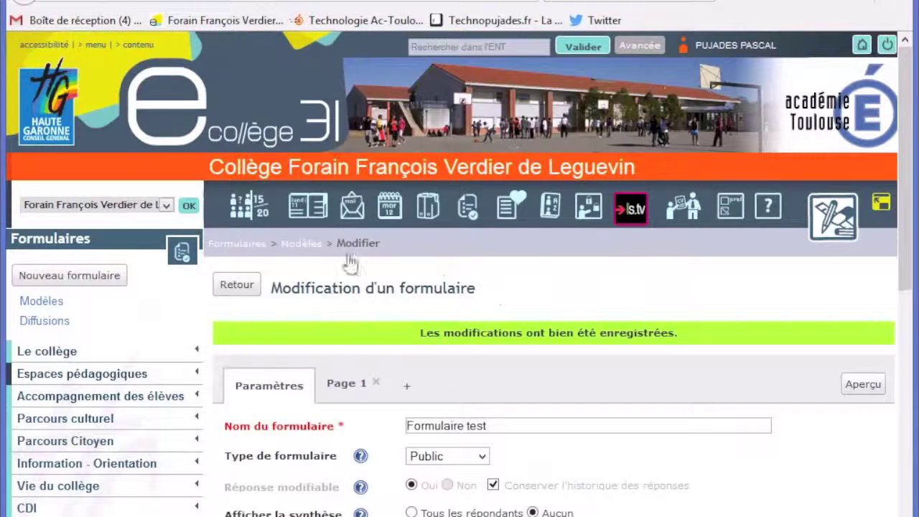
pyautogui.scroll(-2, 369, 318)
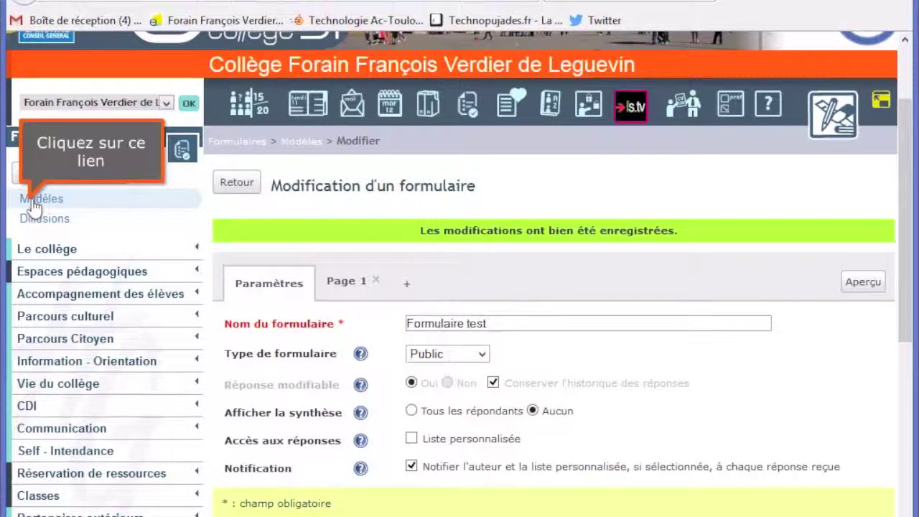
# Open Formulaire test from the template list and enter a respondent's full name
pyautogui.click(36, 199)
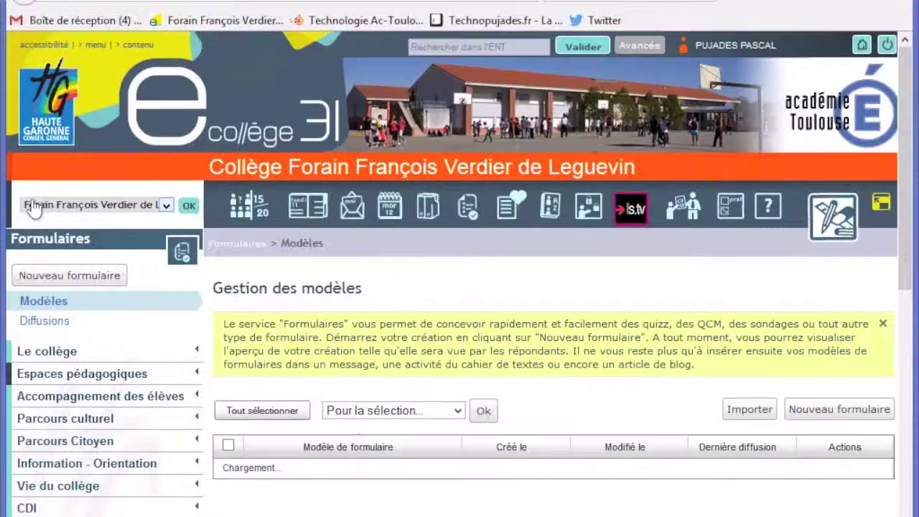
pyautogui.scroll(-2, 462, 376)
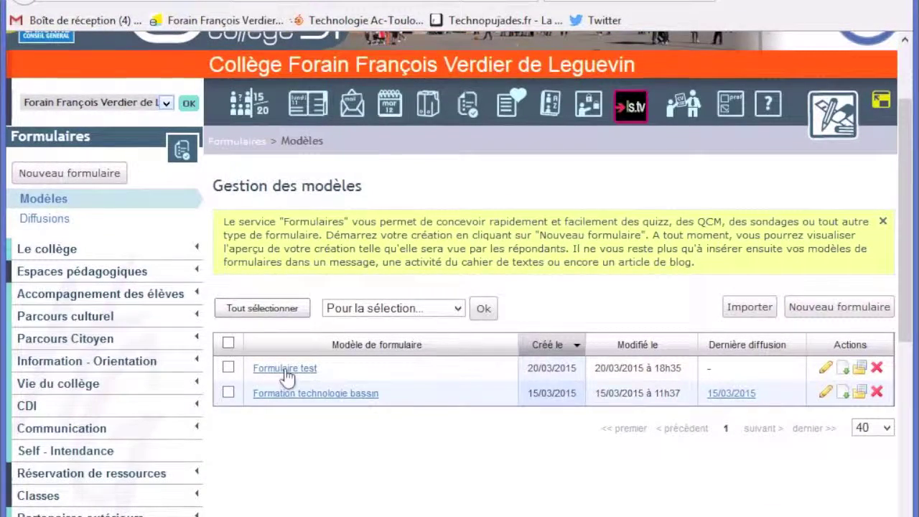
pyautogui.click(285, 369)
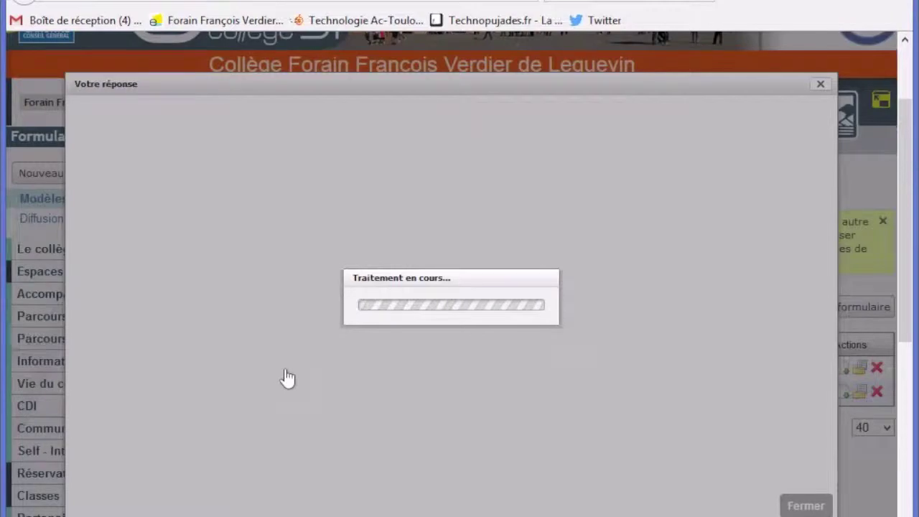
pyautogui.scroll(-2, 280, 301)
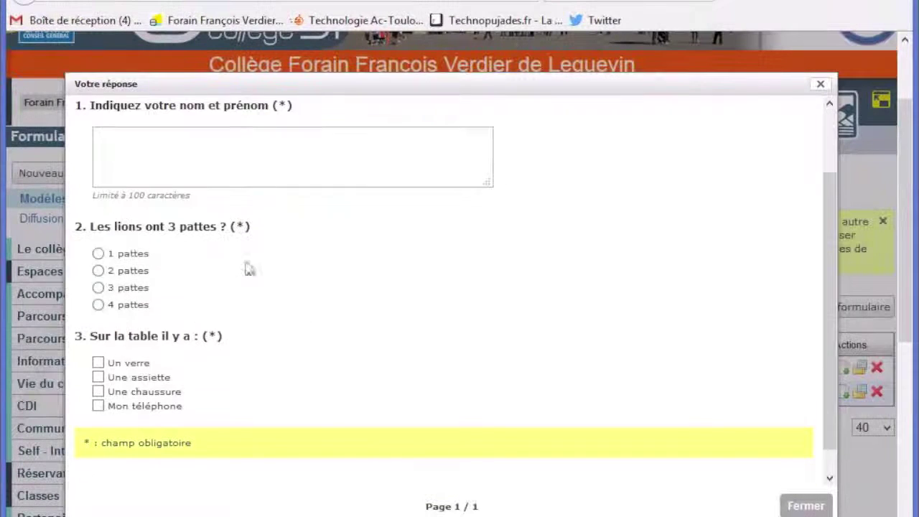
pyautogui.scroll(2, 244, 230)
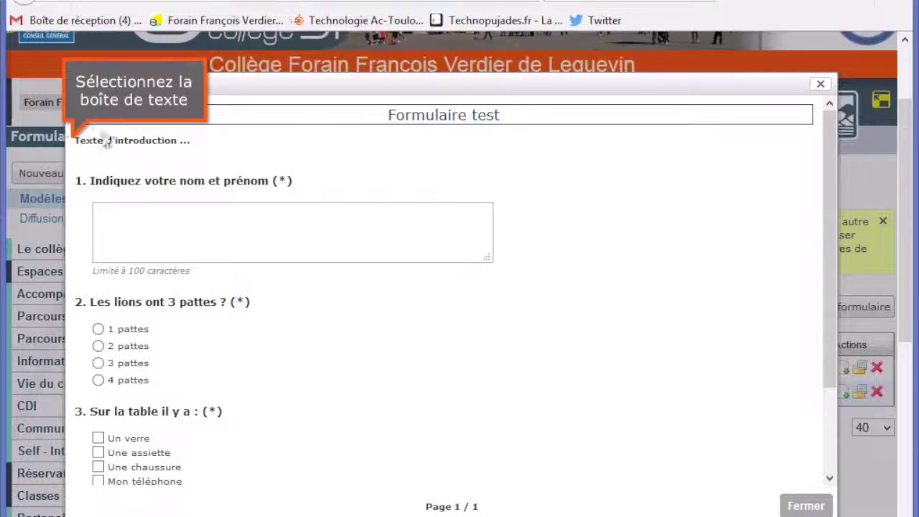
pyautogui.moveTo(79, 141); pyautogui.dragTo(216, 154)
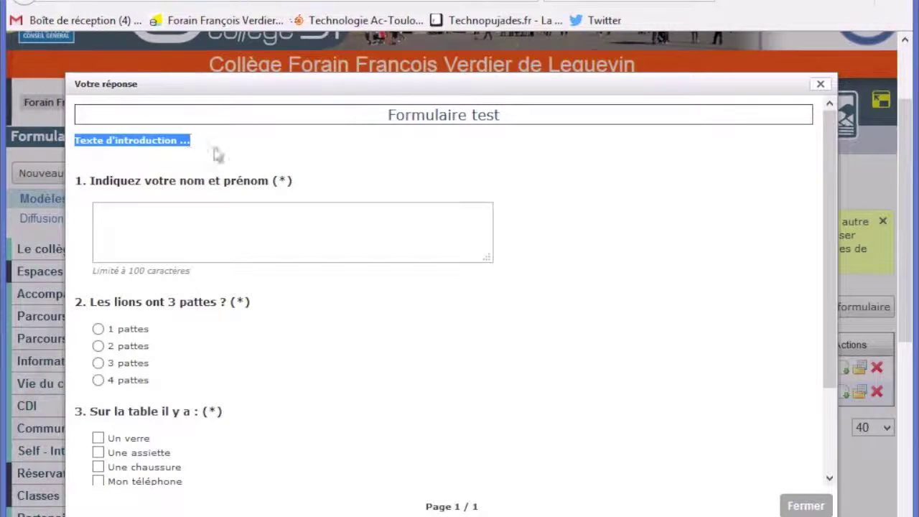
pyautogui.click(141, 212)
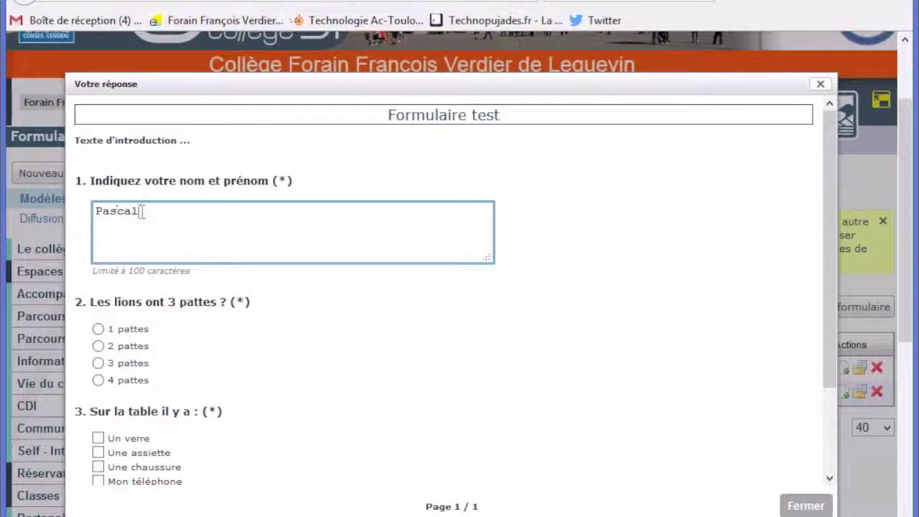
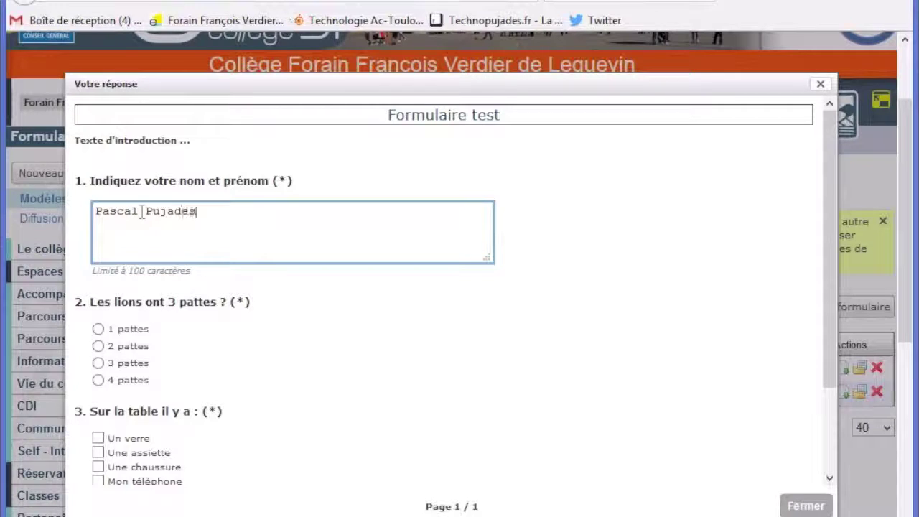
# Answer the lions question with 4 pattes, tick Mon téléphone and Une assiette, then close the preview
pyautogui.scroll(-3, 138, 245)
pyautogui.click(99, 245)
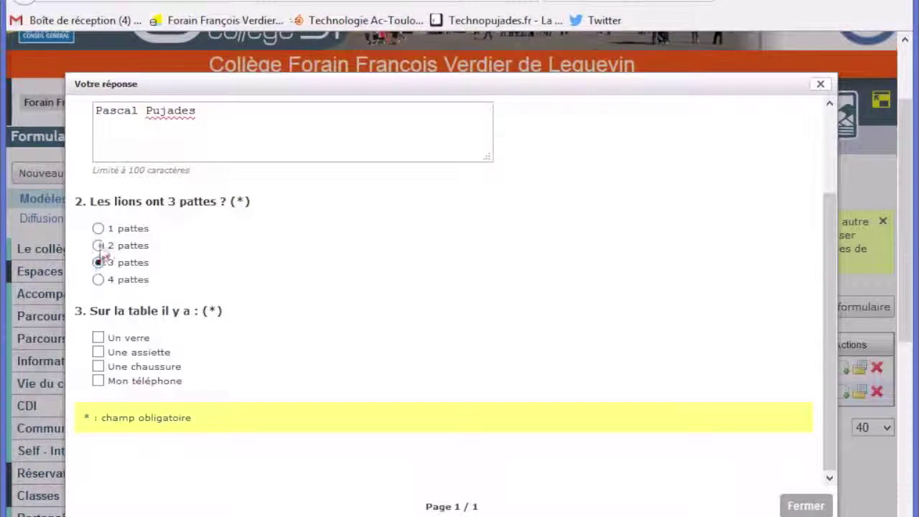
pyautogui.click(98, 279)
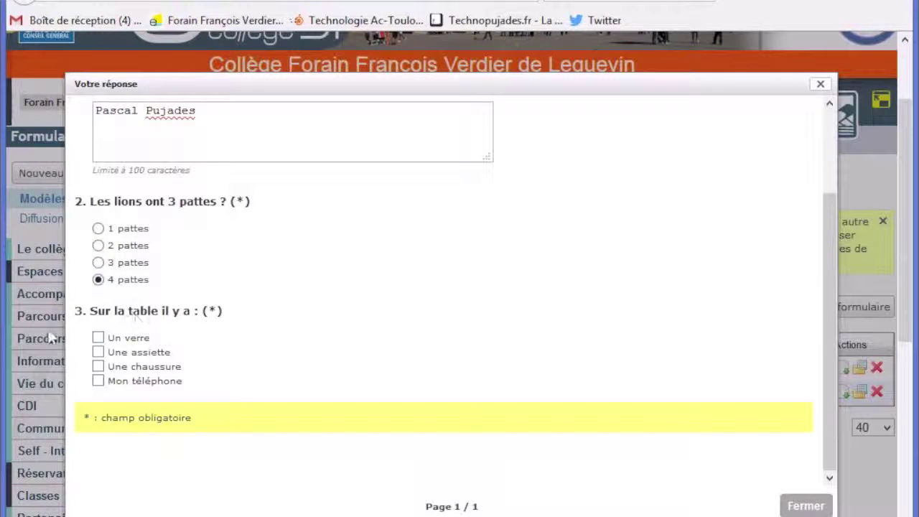
pyautogui.click(98, 381)
pyautogui.click(98, 352)
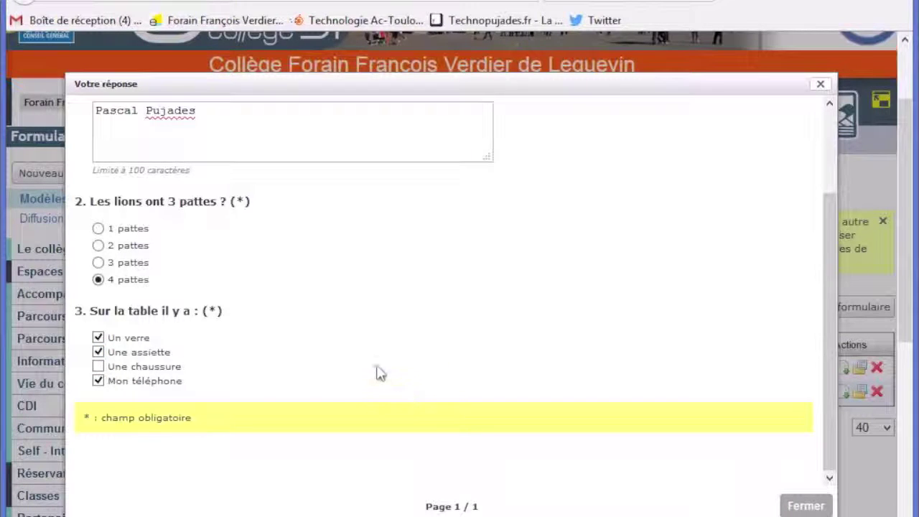
pyautogui.click(793, 509)
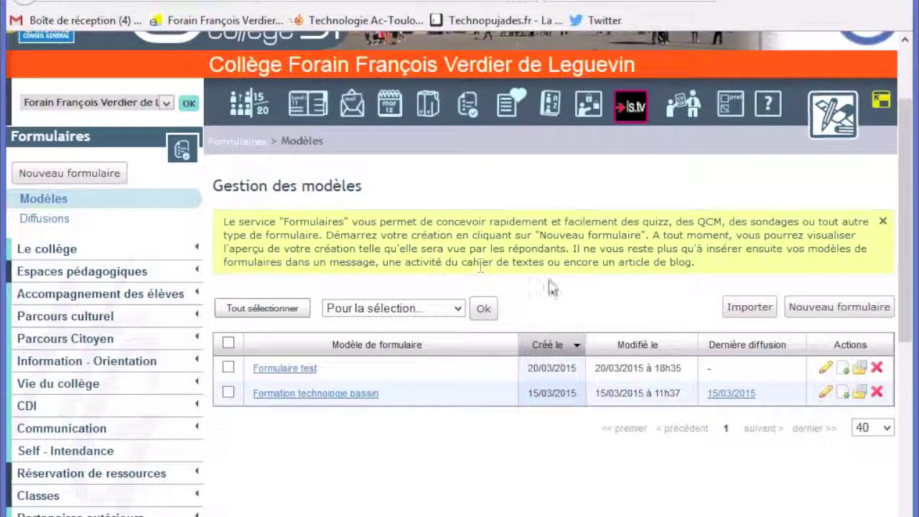
# Look over the Gestion des modèles list, then open Formation from the left-hand menu
pyautogui.scroll(-3, 551, 287)
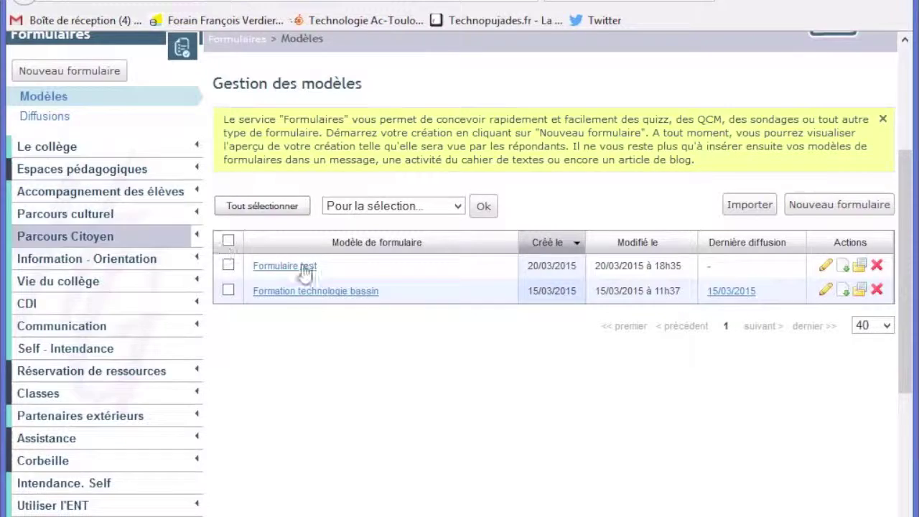
pyautogui.scroll(3, 303, 271)
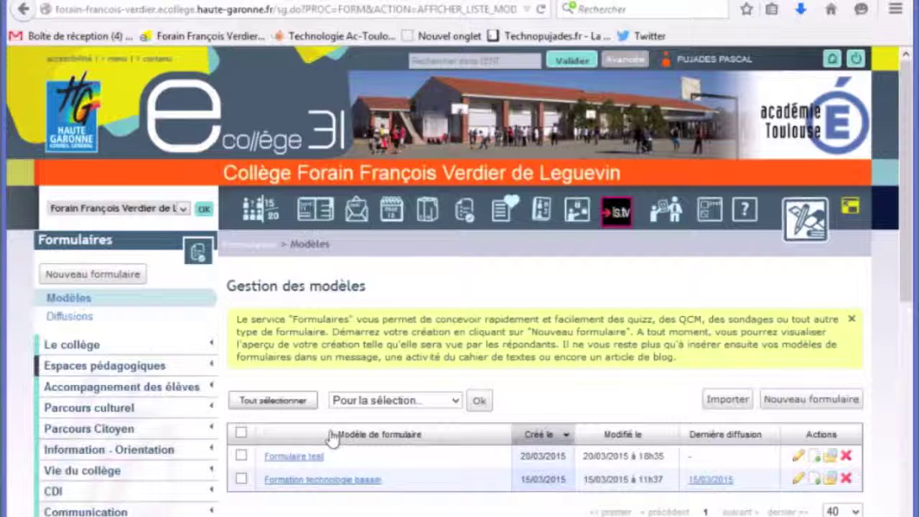
pyautogui.scroll(-5, 332, 438)
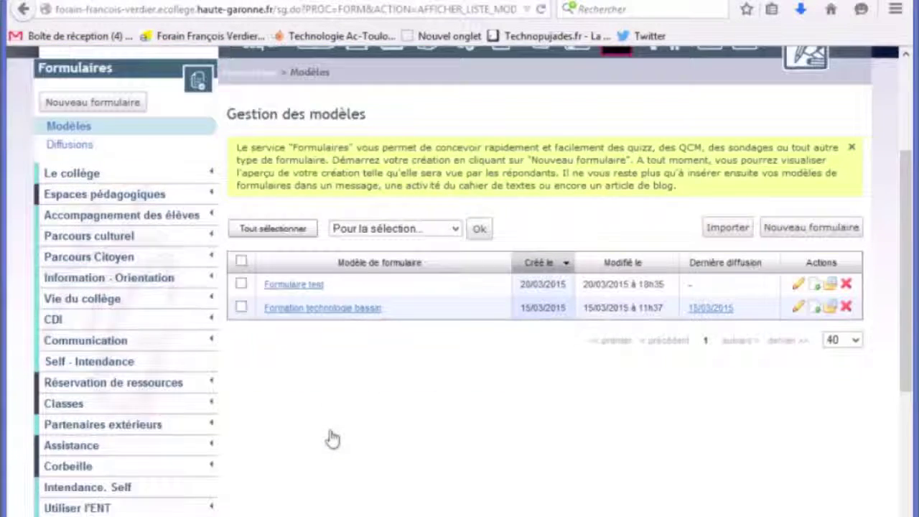
pyautogui.scroll(-3, 332, 438)
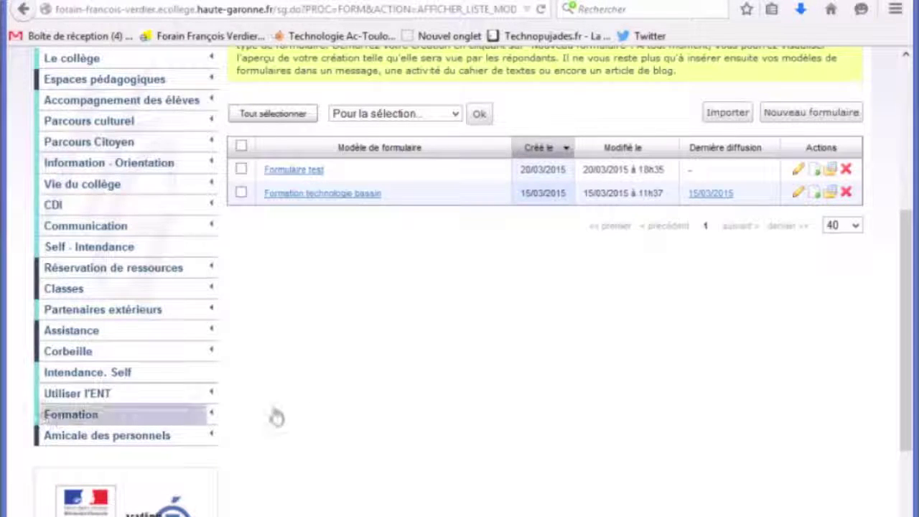
pyautogui.scroll(3, 461, 415)
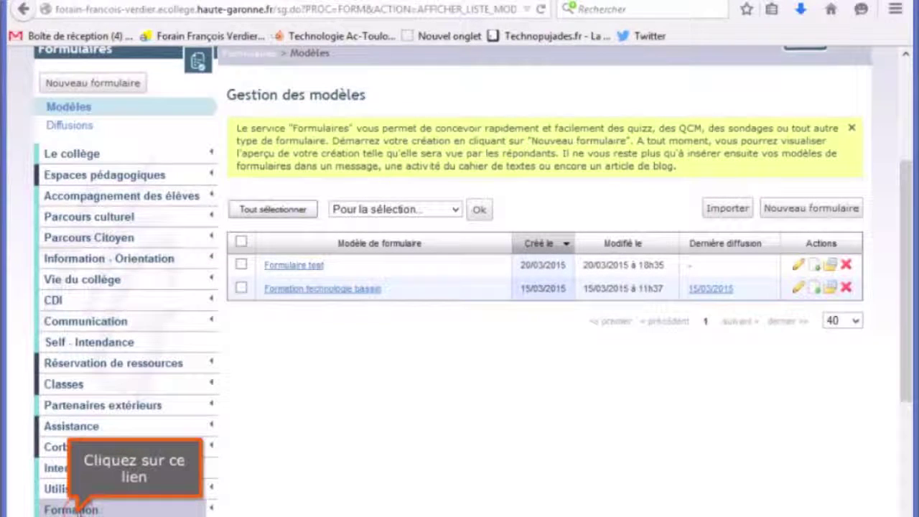
pyautogui.click(77, 510)
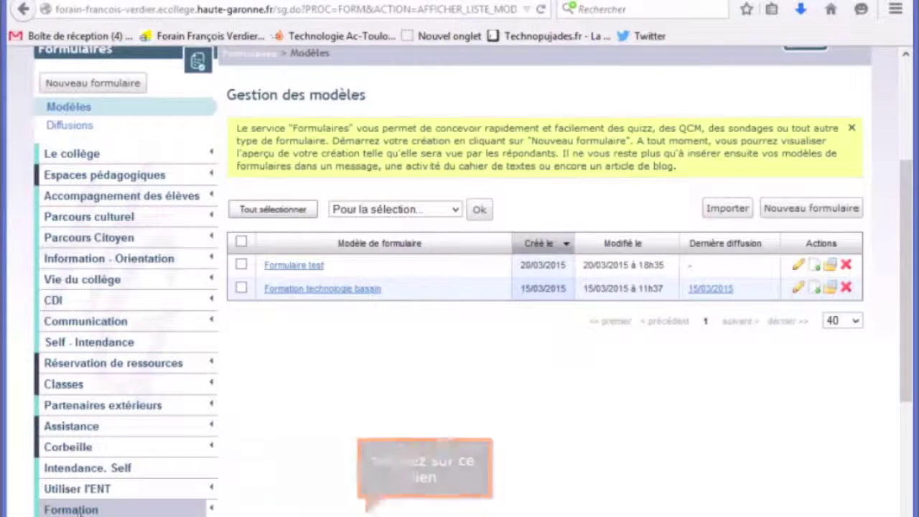
# Create the 'Test formulaire' sub-section under Formation, visible to everyone including unauthenticated users
pyautogui.scroll(-5, 232, 467)
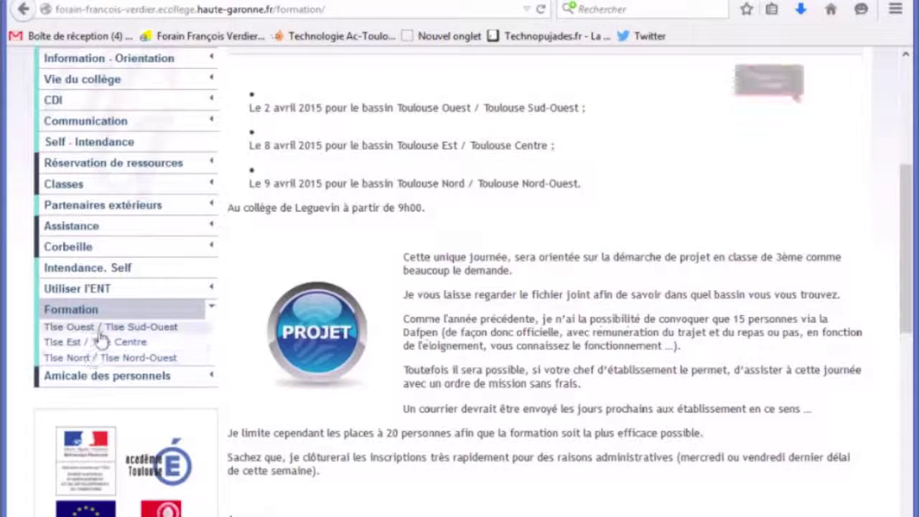
pyautogui.scroll(3, 468, 314)
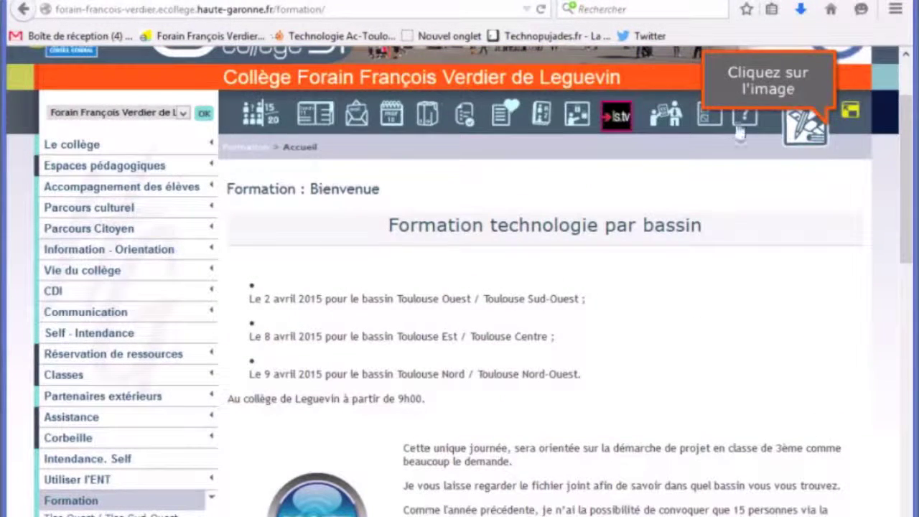
pyautogui.click(805, 126)
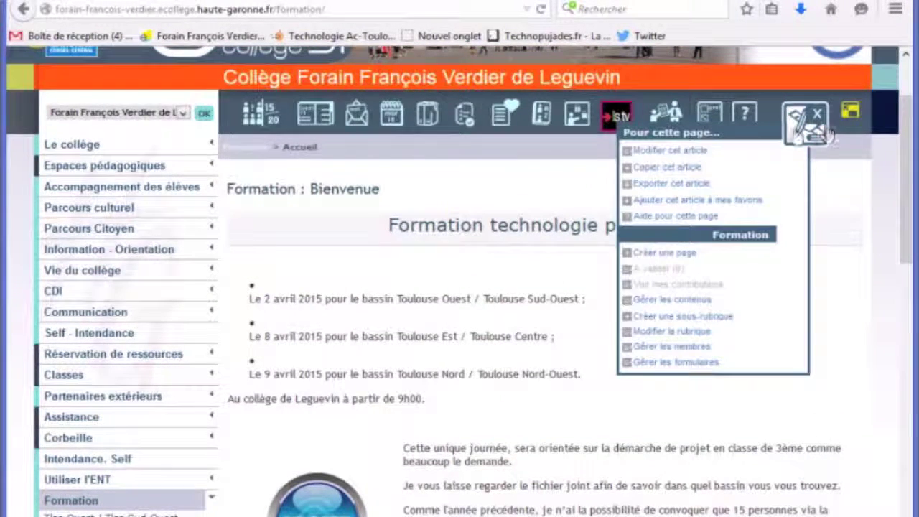
pyautogui.click(693, 316)
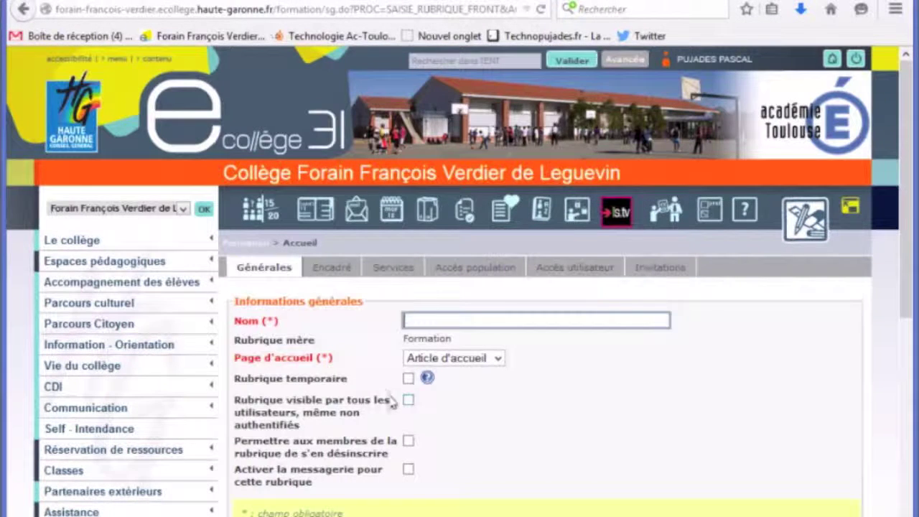
pyautogui.write('Test firmulaire')
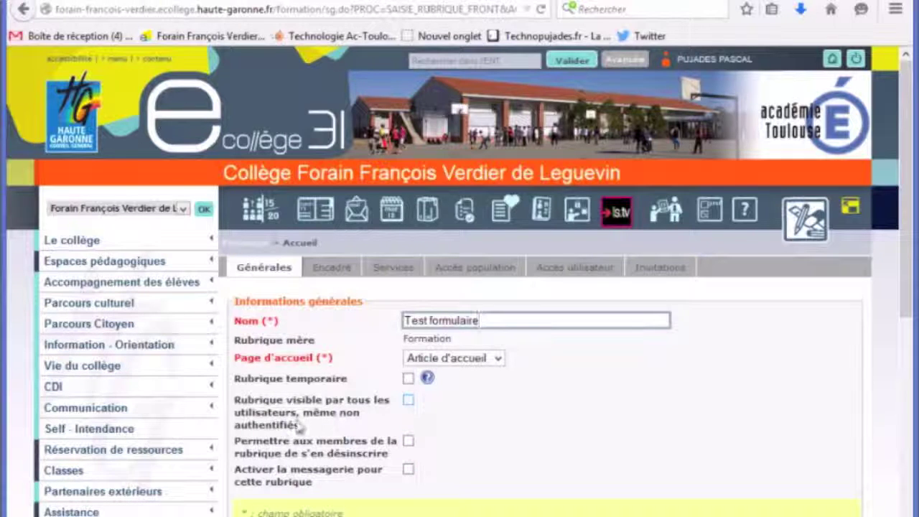
pyautogui.click(409, 401)
pyautogui.scroll(-3, 492, 413)
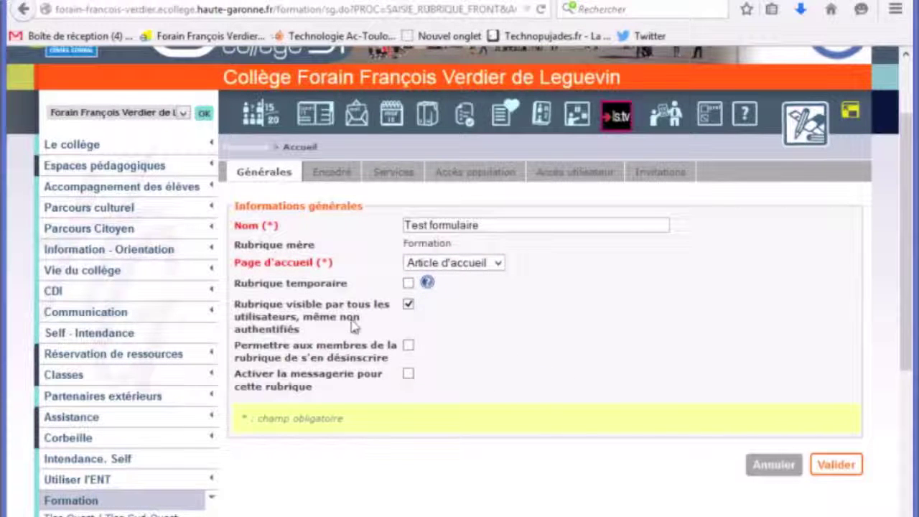
pyautogui.click(836, 465)
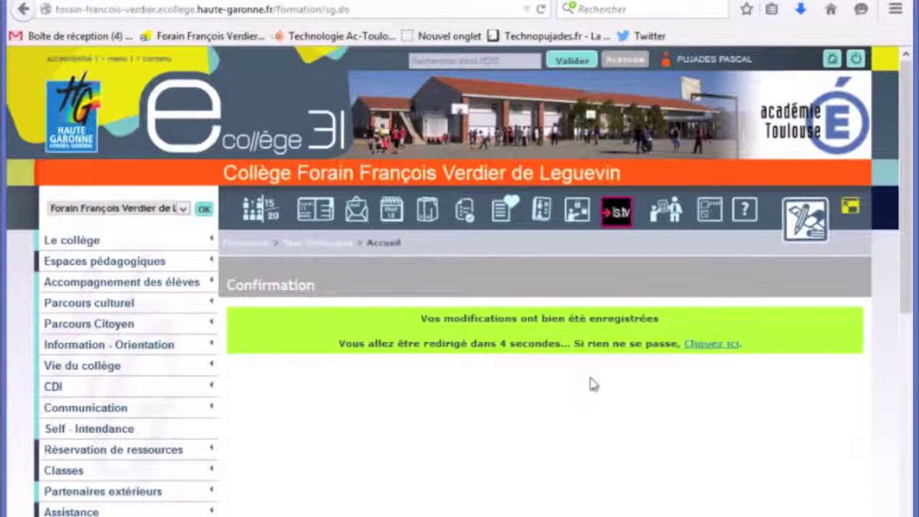
# Open the Test formulaire section's 'Bienvenue' article with Modifier cet article
pyautogui.scroll(-5, 595, 378)
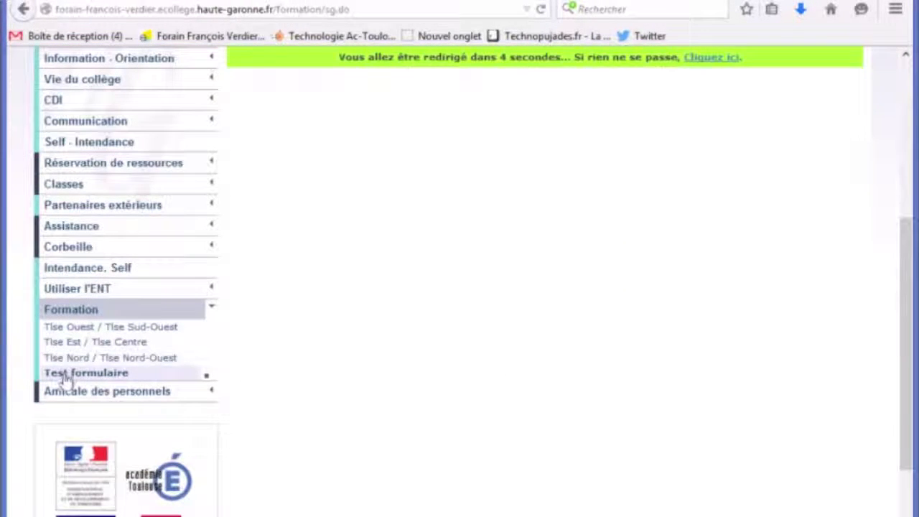
pyautogui.click(45, 375)
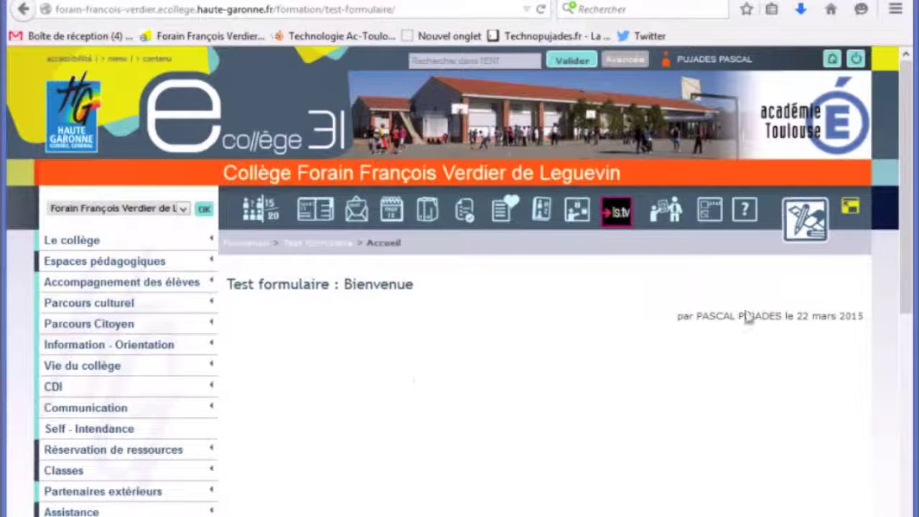
pyautogui.click(806, 224)
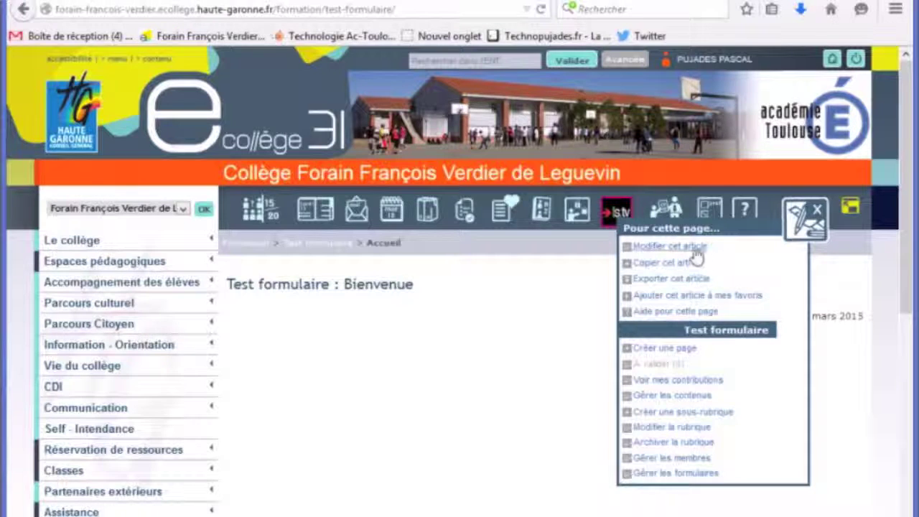
pyautogui.click(694, 257)
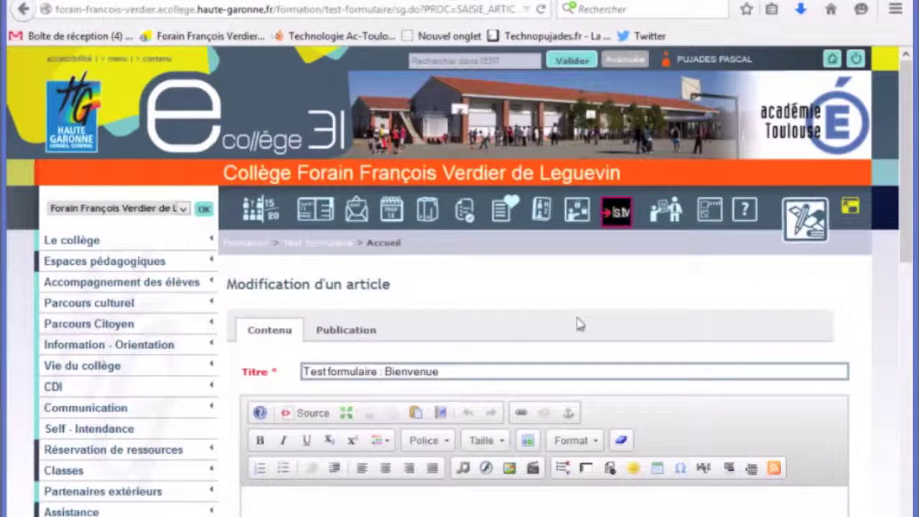
pyautogui.scroll(-7, 574, 322)
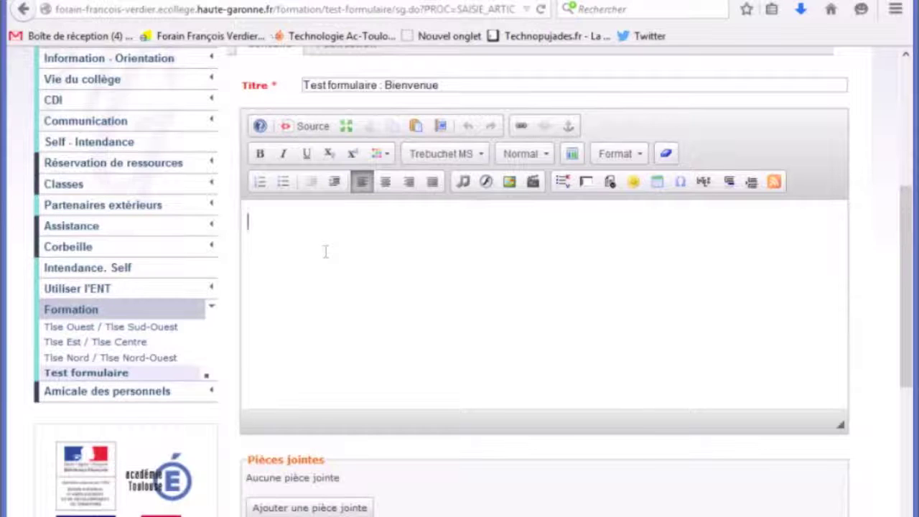
# Insert the Formulaire test template into the article body, displayed pleine page
pyautogui.click(610, 183)
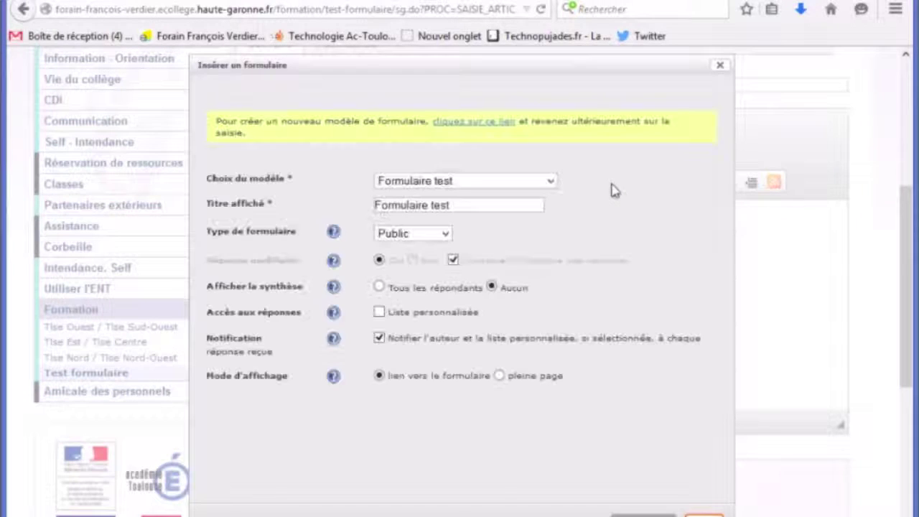
pyautogui.click(550, 182)
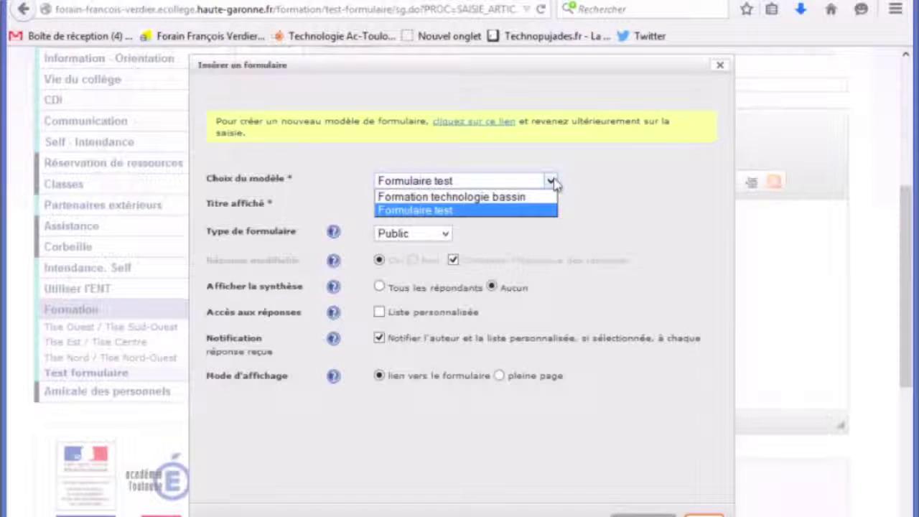
pyautogui.click(406, 213)
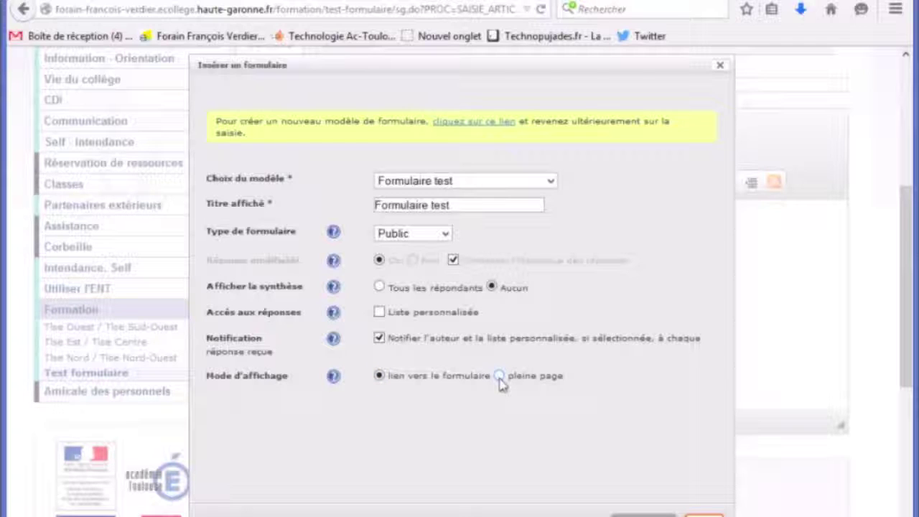
pyautogui.click(499, 377)
pyautogui.click(707, 515)
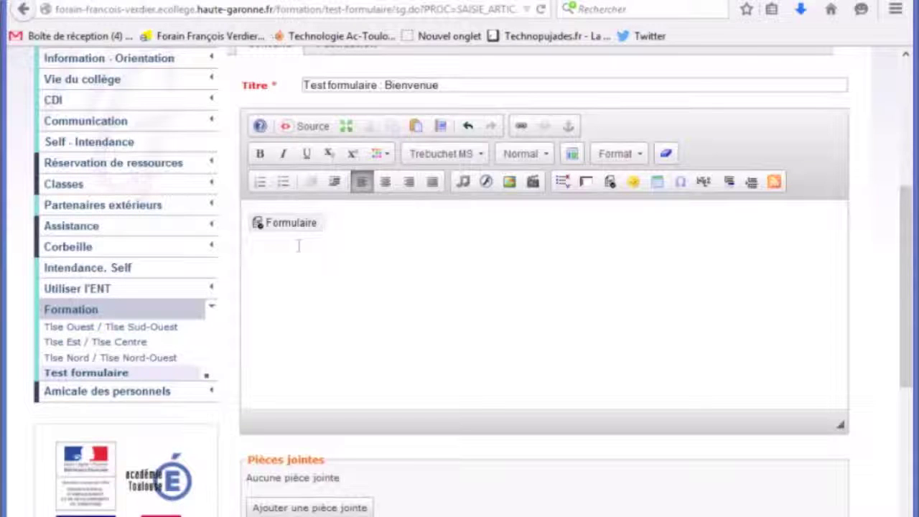
# Validate the article changes and go to the published Test formulaire : Bienvenue page
pyautogui.scroll(-3, 349, 250)
pyautogui.scroll(-3, 338, 269)
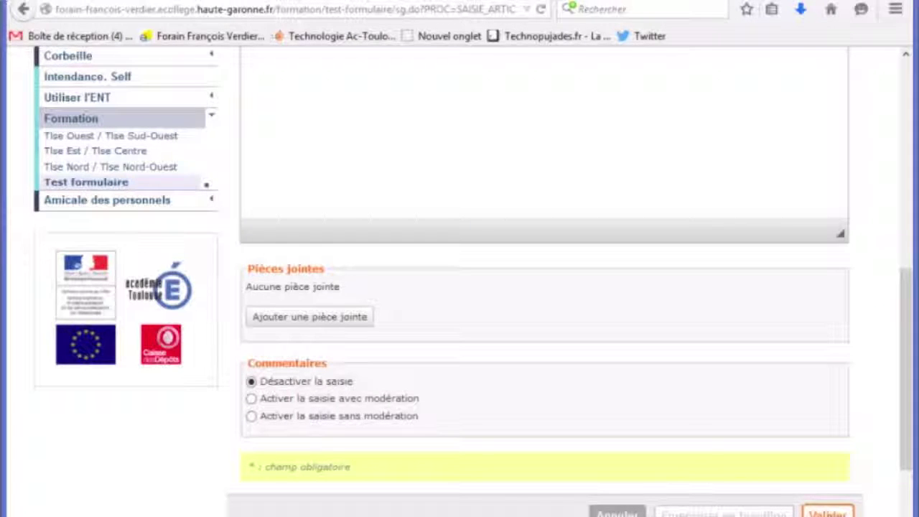
pyautogui.click(827, 512)
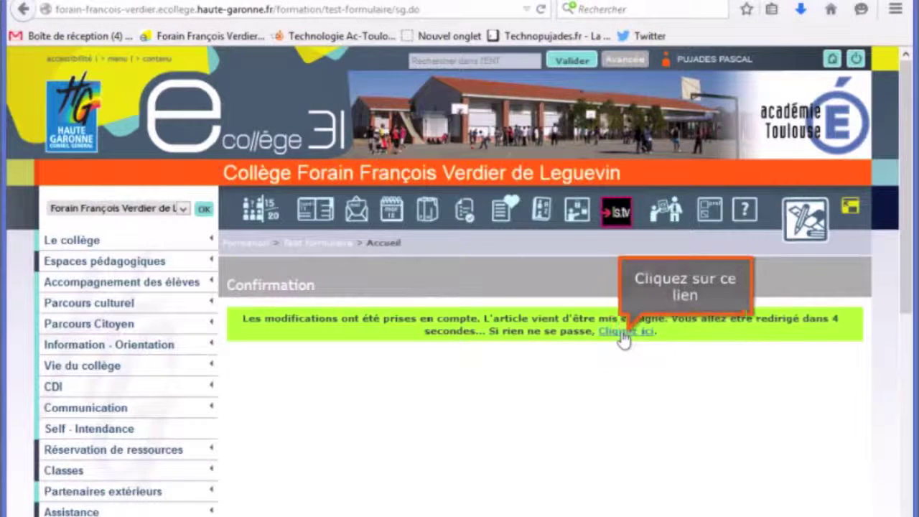
pyautogui.click(624, 332)
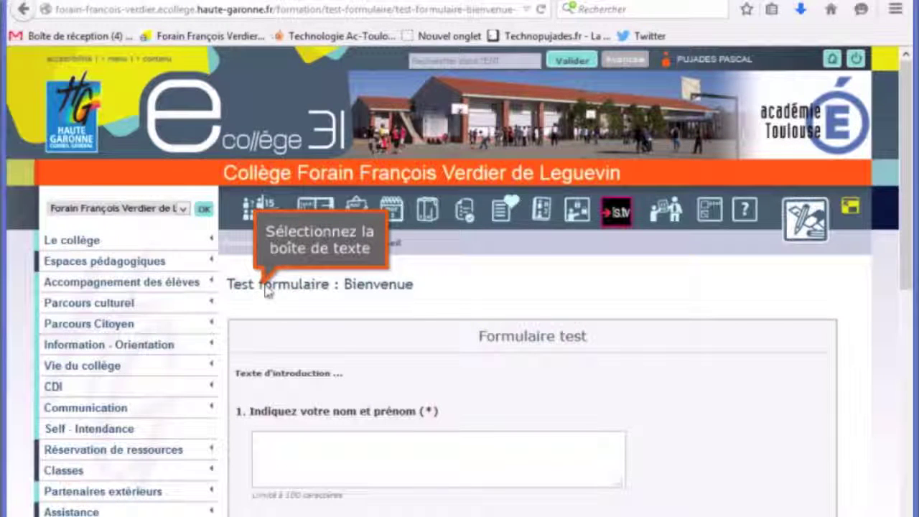
# Scroll down to the embedded quiz and dismiss the tutorial hint covering it
pyautogui.moveTo(264, 289); pyautogui.dragTo(455, 291)
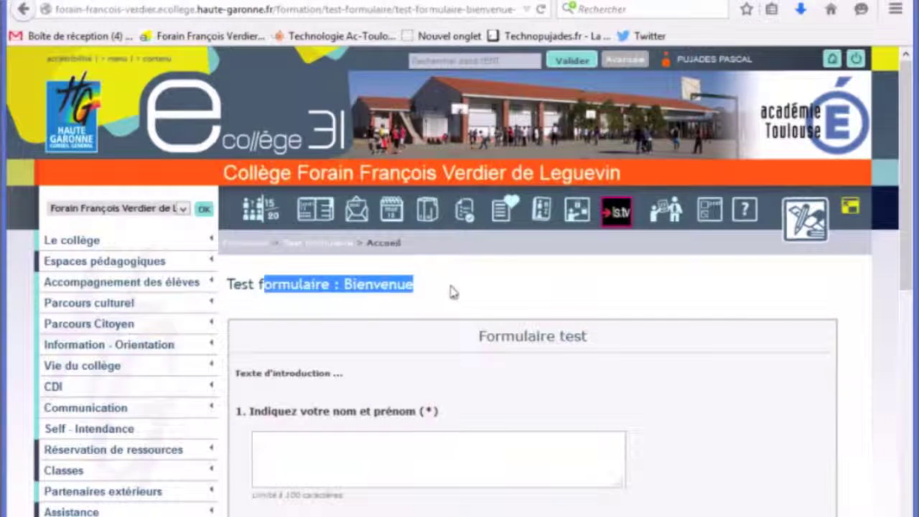
pyautogui.scroll(-2, 426, 291)
pyautogui.scroll(-4, 423, 291)
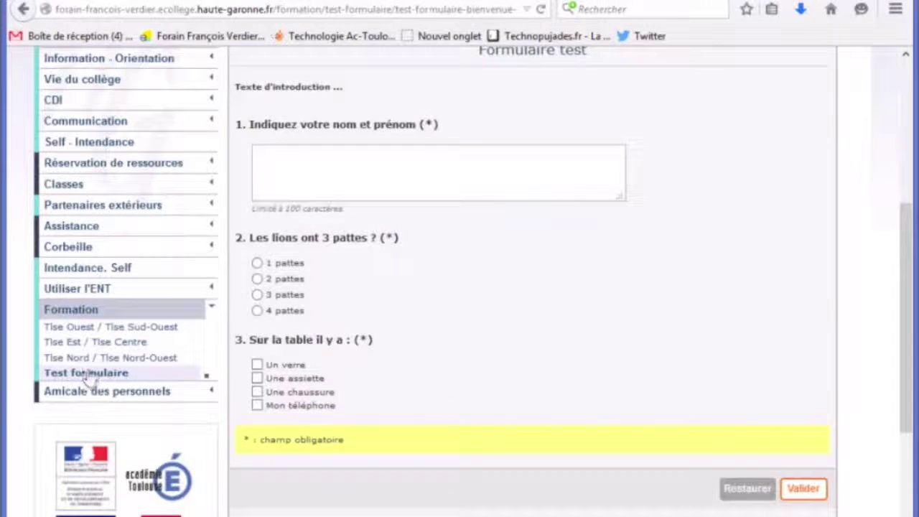
pyautogui.scroll(4, 185, 375)
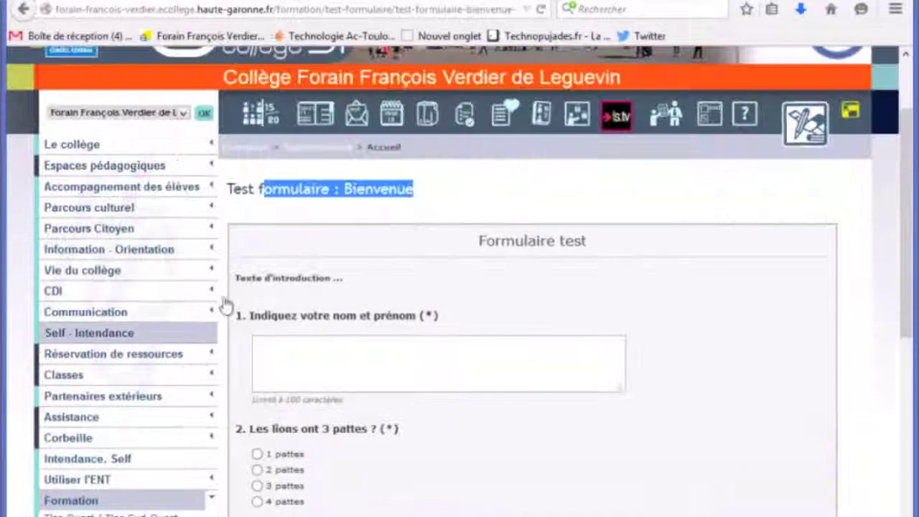
pyautogui.click(488, 201)
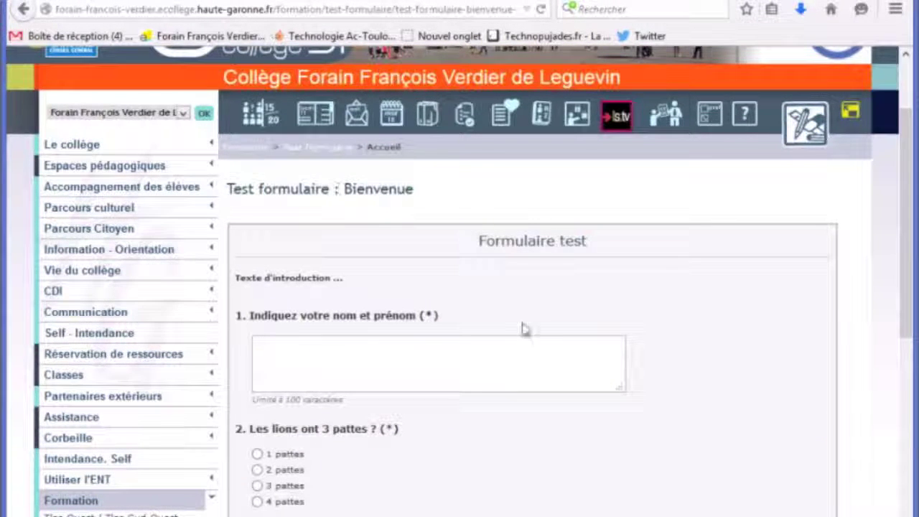
pyautogui.scroll(-3, 510, 323)
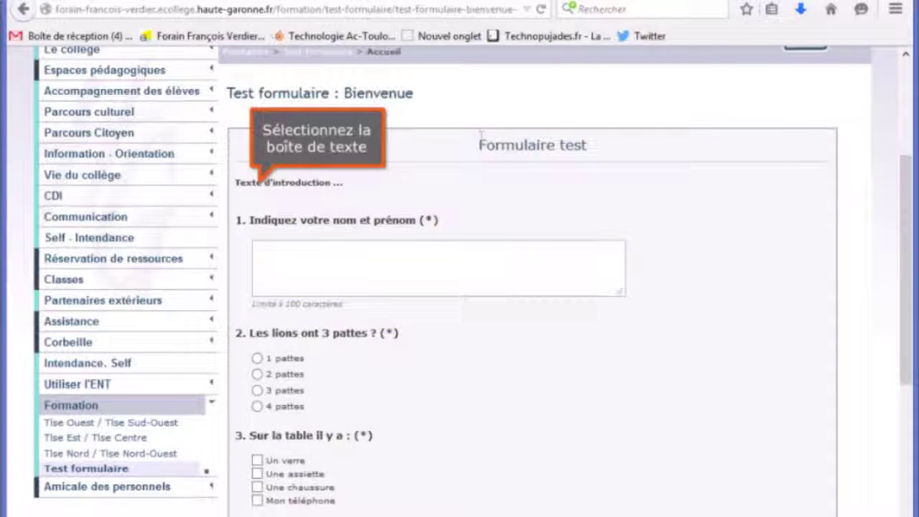
pyautogui.click(263, 184)
pyautogui.moveTo(263, 185); pyautogui.dragTo(437, 211)
pyautogui.scroll(-3, 431, 206)
# Fill the name field and answer question 2 with 2 pattes after trying 3 and 4
pyautogui.click(316, 182)
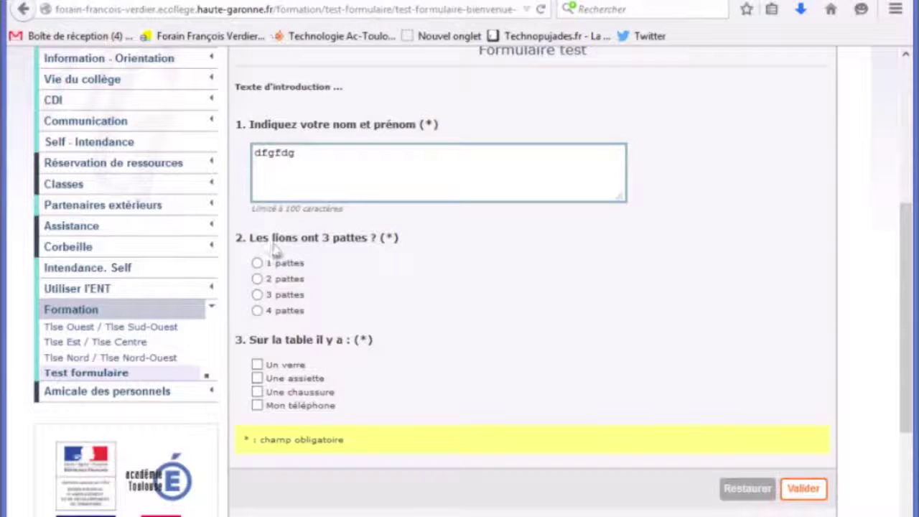
pyautogui.click(257, 279)
pyautogui.click(257, 294)
pyautogui.click(257, 310)
pyautogui.click(257, 279)
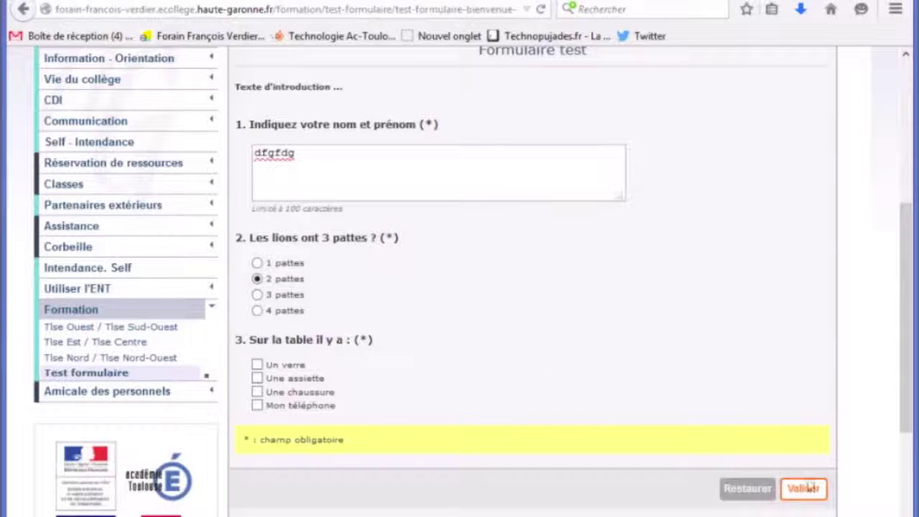
pyautogui.scroll(5, 610, 314)
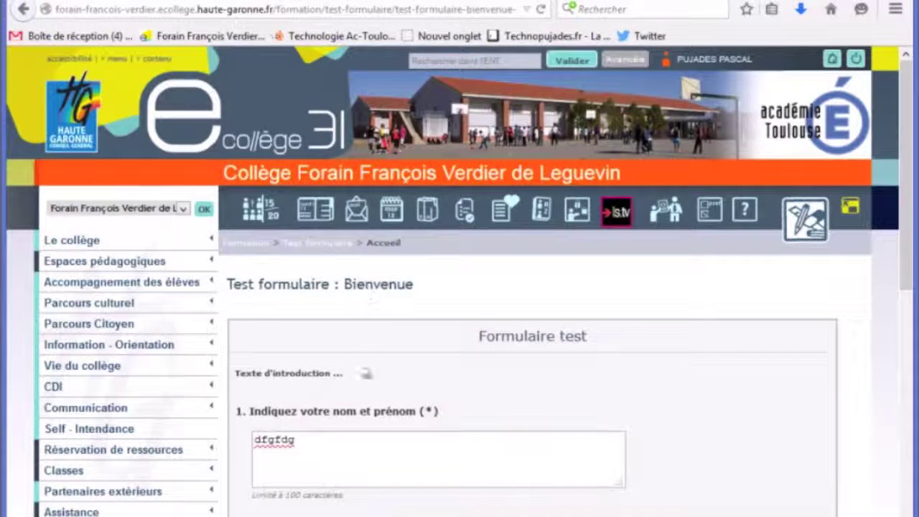
# Replace the test text in the name field with the respondent's full name
pyautogui.doubleClick(318, 441)
pyautogui.click(318, 441)
pyautogui.doubleClick(323, 440)
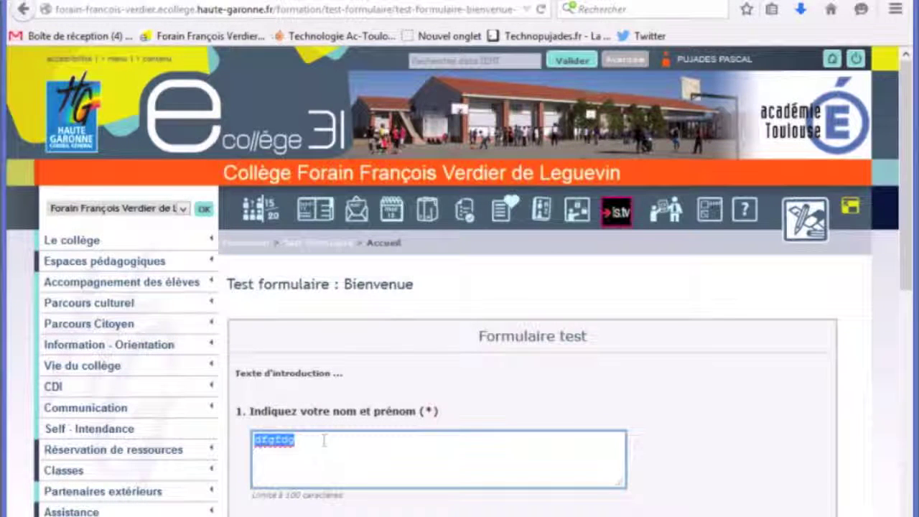
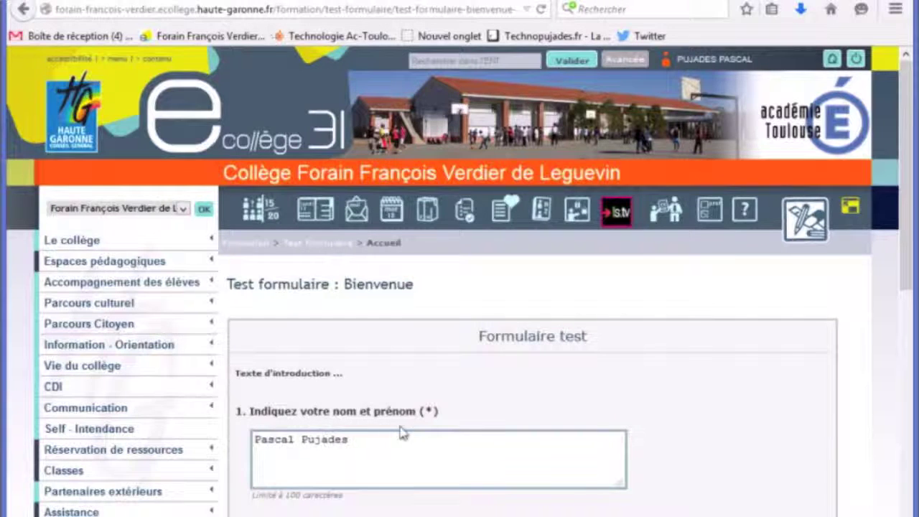
pyautogui.scroll(-5, 402, 433)
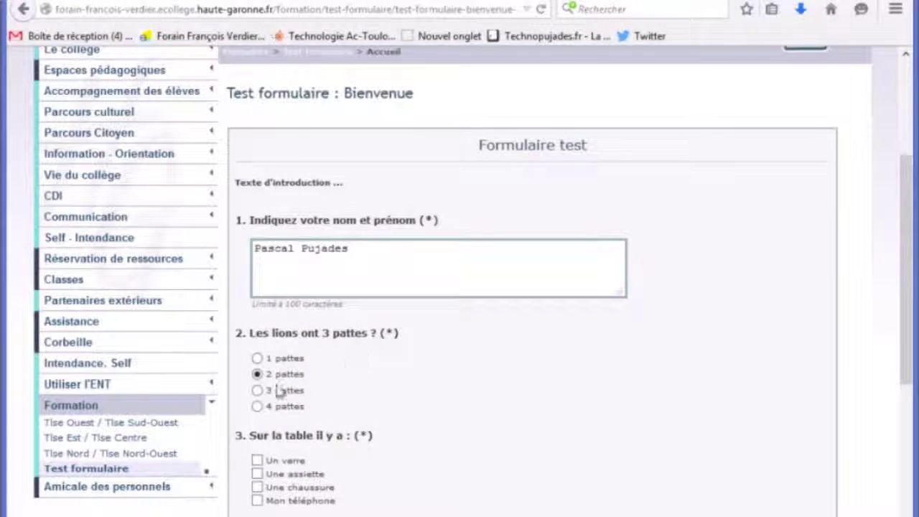
# Answer 4 pattes, tick Un verre and Mon téléphone, and submit the quiz
pyautogui.click(257, 407)
pyautogui.scroll(-1, 445, 414)
pyautogui.scroll(-2, 446, 414)
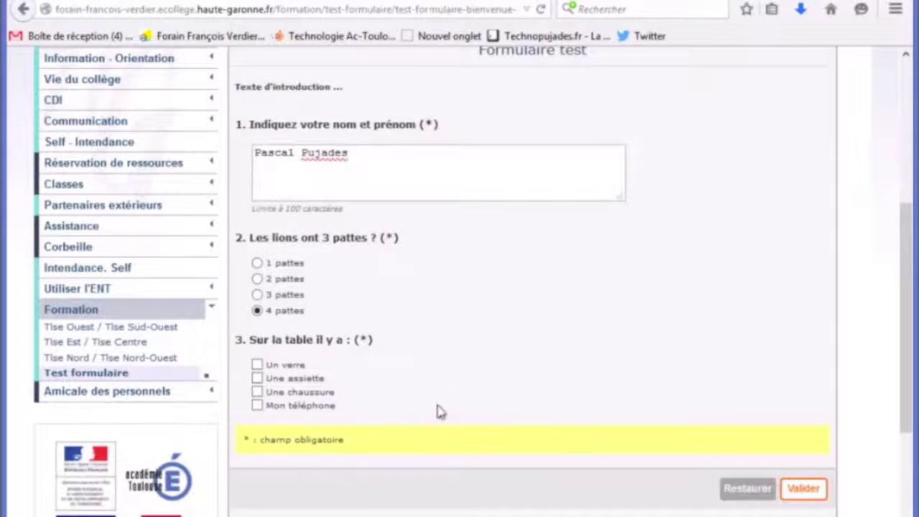
pyautogui.click(257, 366)
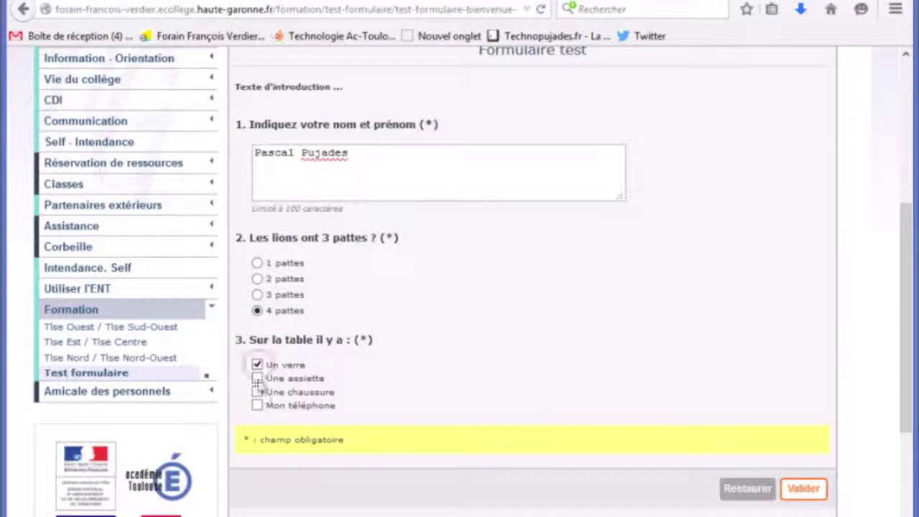
pyautogui.click(258, 406)
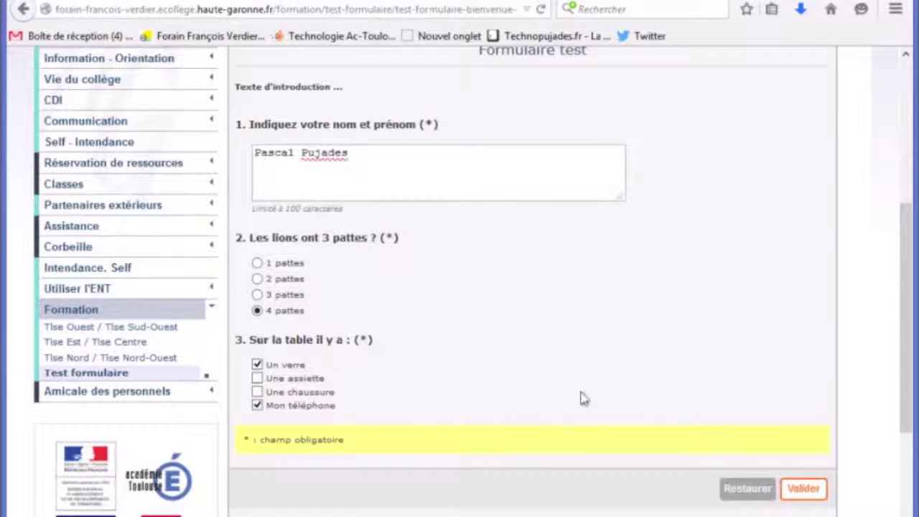
pyautogui.click(804, 489)
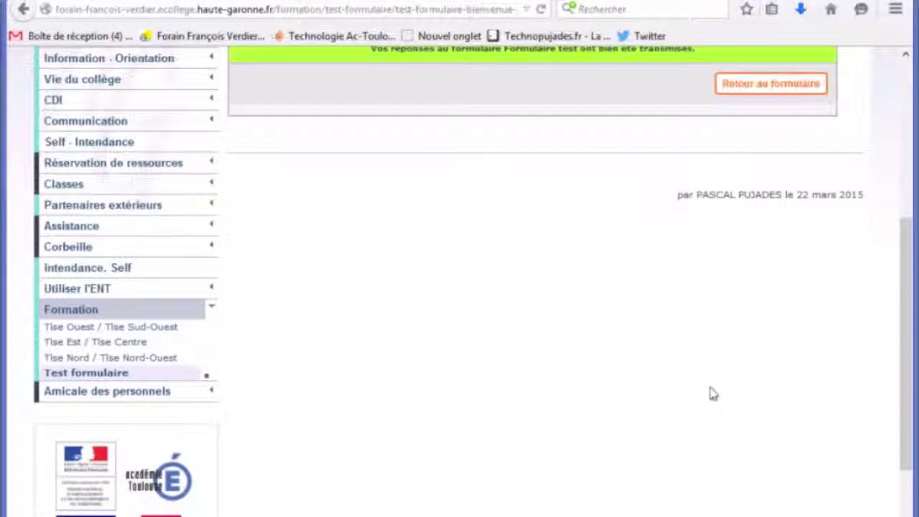
pyautogui.scroll(3, 711, 392)
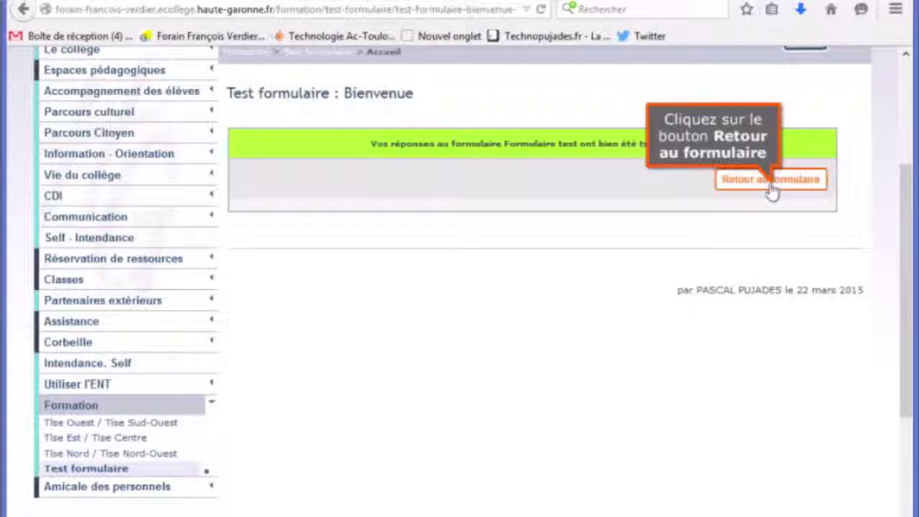
# Return to a blank Formulaire test via Retour au formulaire and look over its empty questions
pyautogui.click(772, 181)
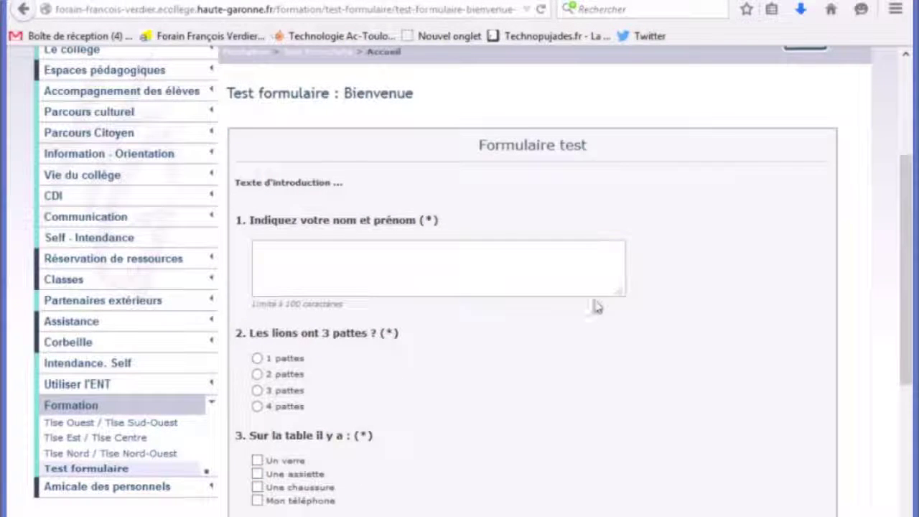
pyautogui.scroll(-3, 595, 282)
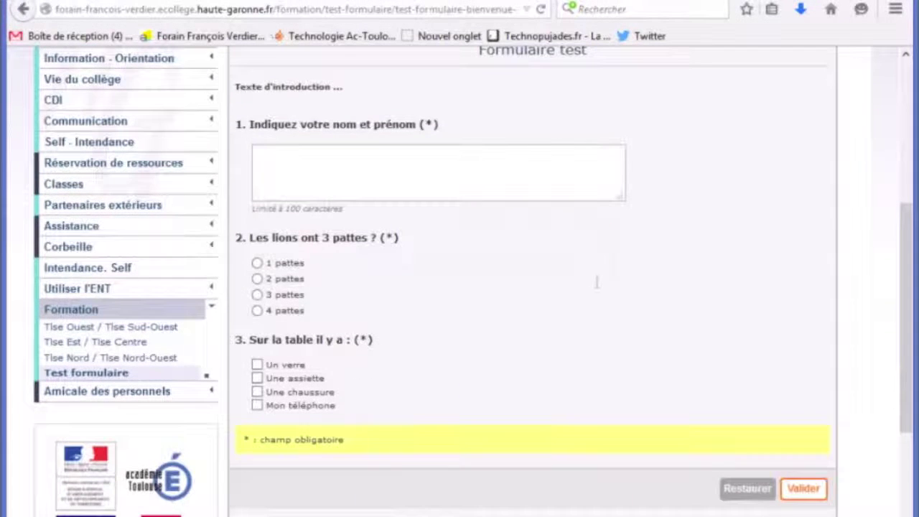
pyautogui.scroll(3, 596, 283)
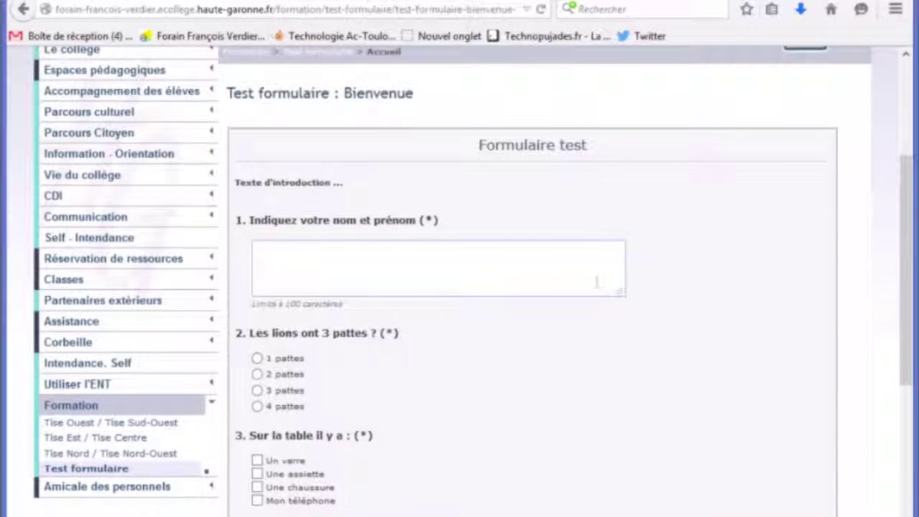
pyautogui.scroll(-3, 609, 290)
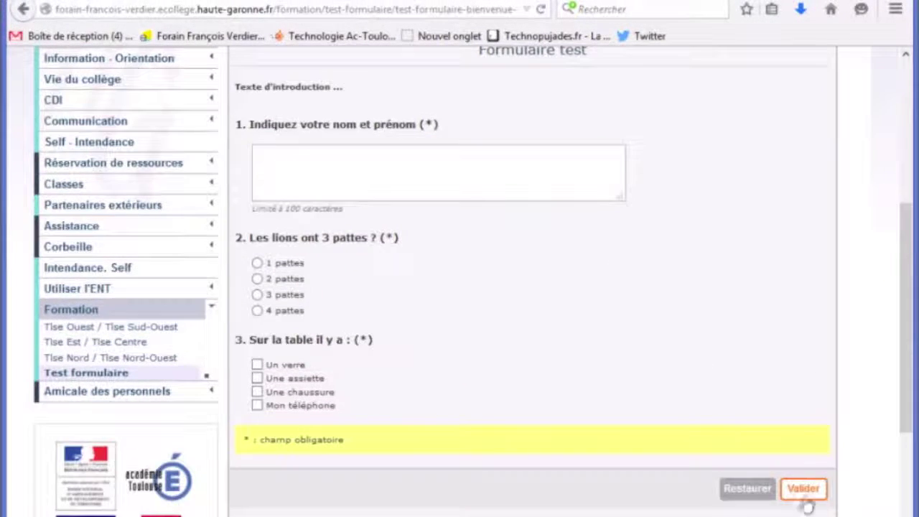
pyautogui.scroll(6, 424, 334)
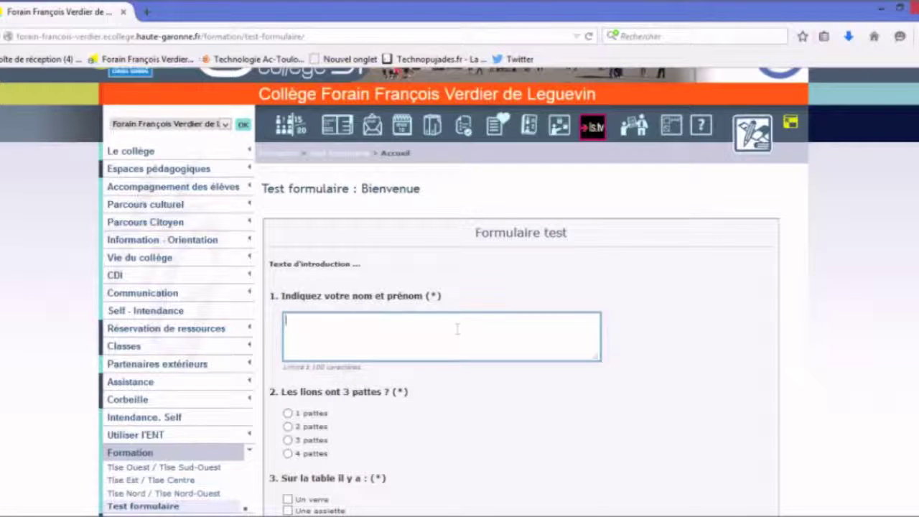
# Submit a second response: a name, 1 pattes, Un verre, Une assiette, Une chaussure; then return
pyautogui.scroll(-2, 457, 329)
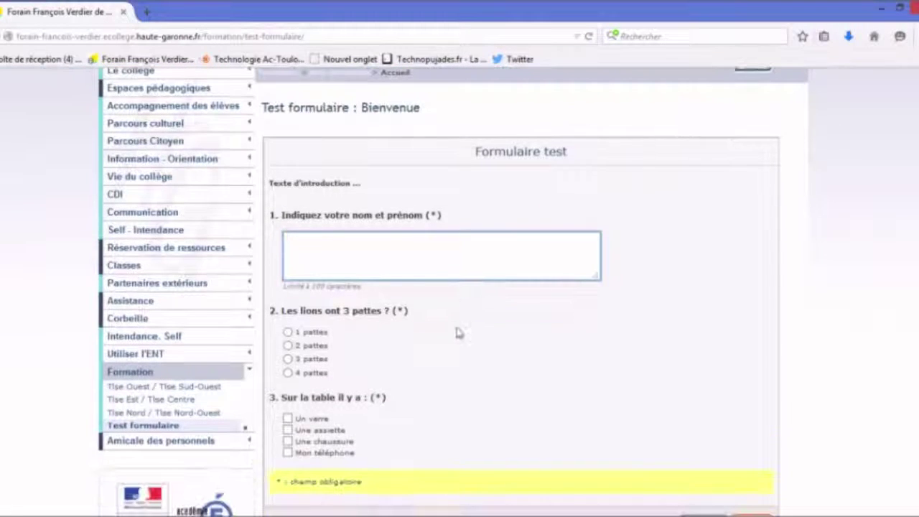
pyautogui.click(376, 253)
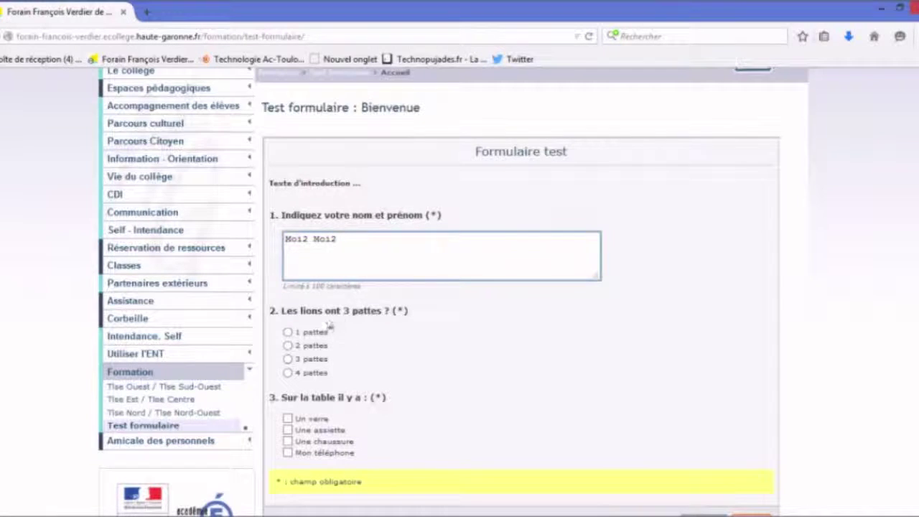
pyautogui.click(291, 333)
pyautogui.scroll(-2, 392, 340)
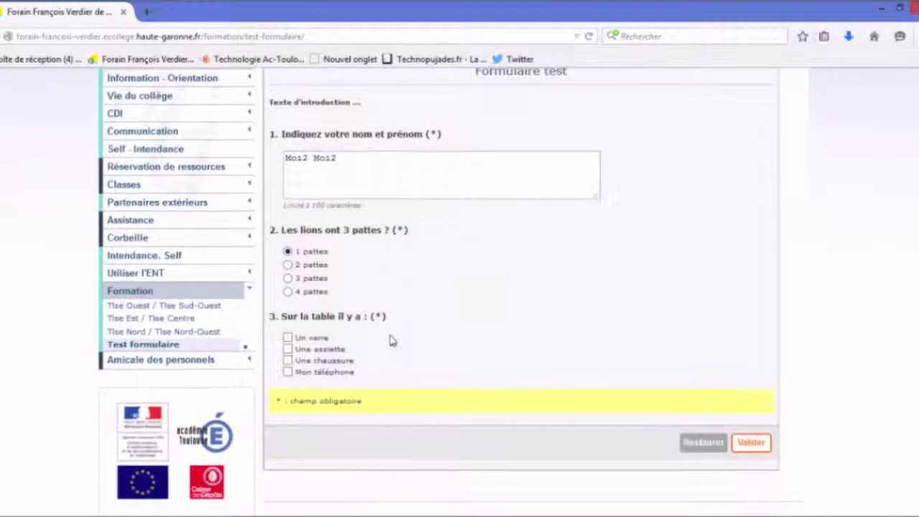
pyautogui.click(288, 349)
pyautogui.click(288, 337)
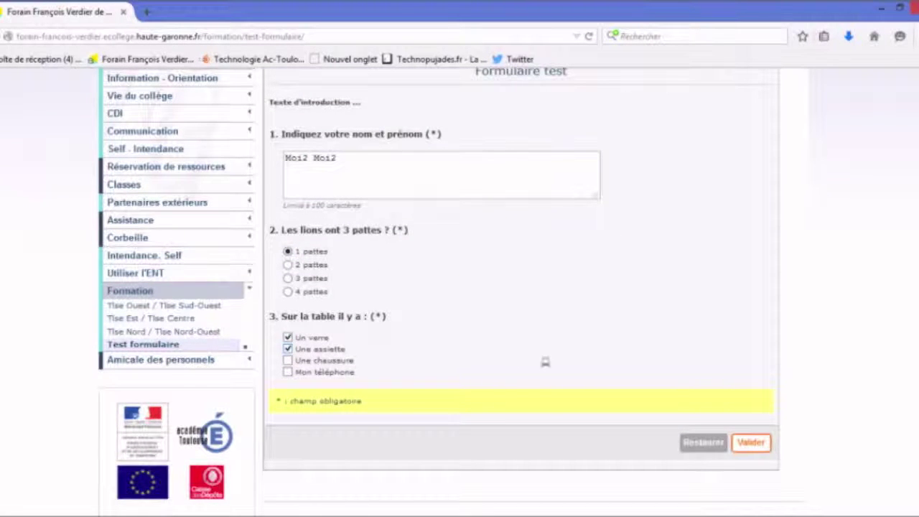
pyautogui.click(287, 360)
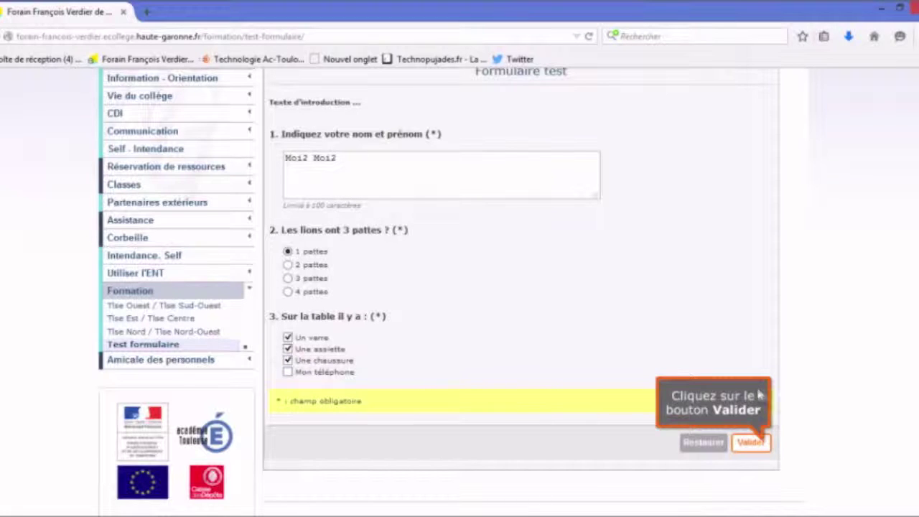
pyautogui.click(750, 443)
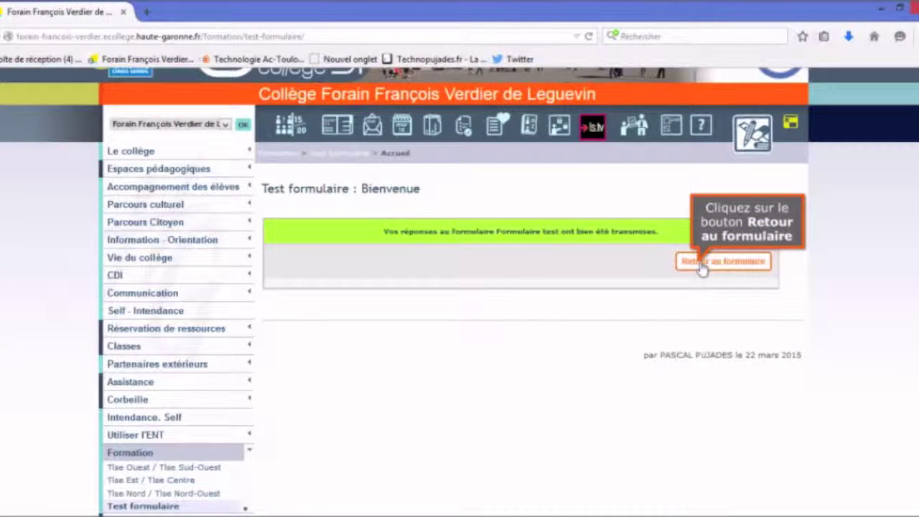
pyautogui.click(701, 265)
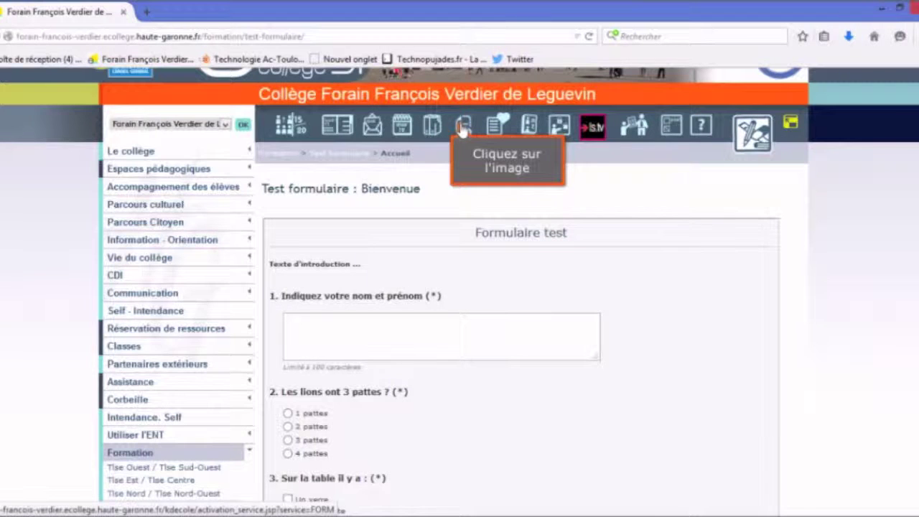
# Reach Gestion des modèles via the Formation section and Test formulaire article
pyautogui.click(463, 127)
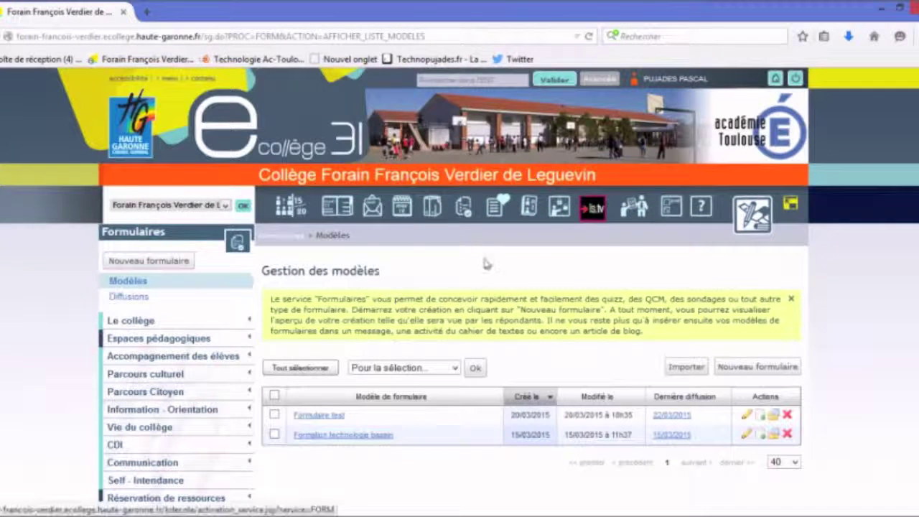
pyautogui.scroll(-2, 485, 264)
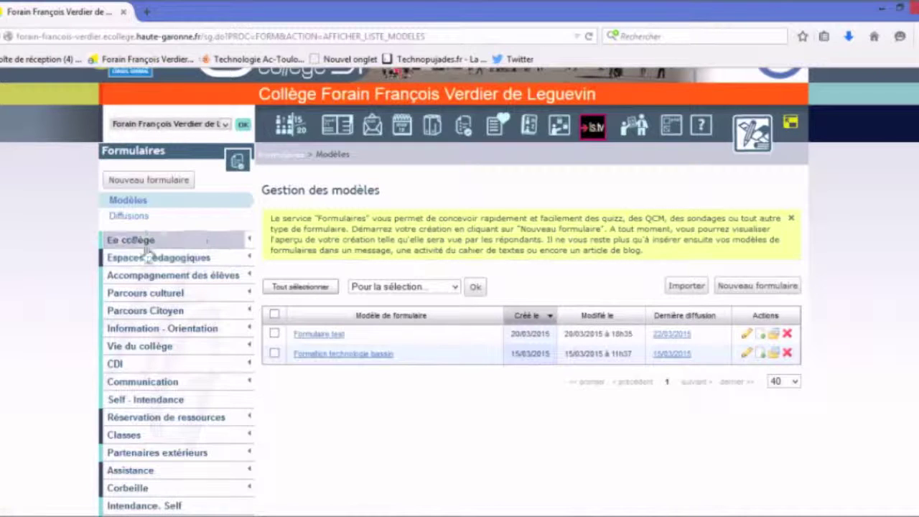
pyautogui.scroll(-3, 344, 334)
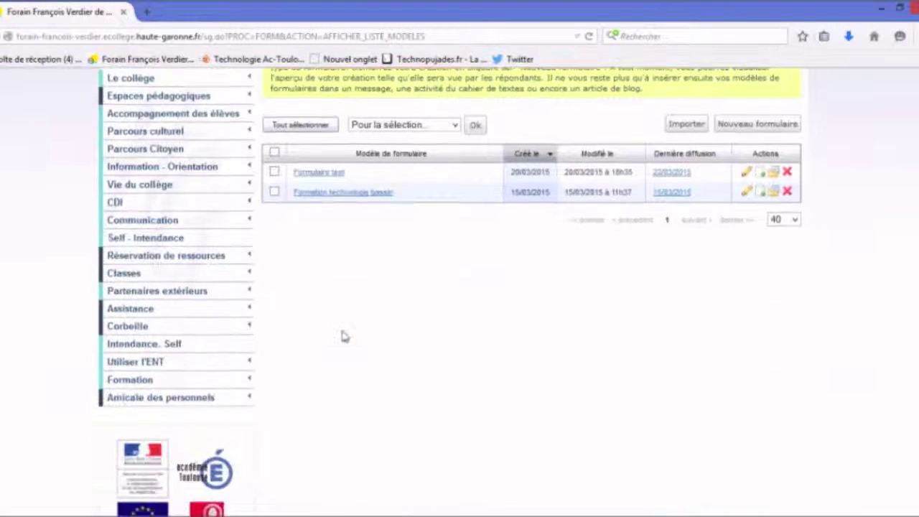
pyautogui.click(140, 386)
pyautogui.scroll(-3, 140, 388)
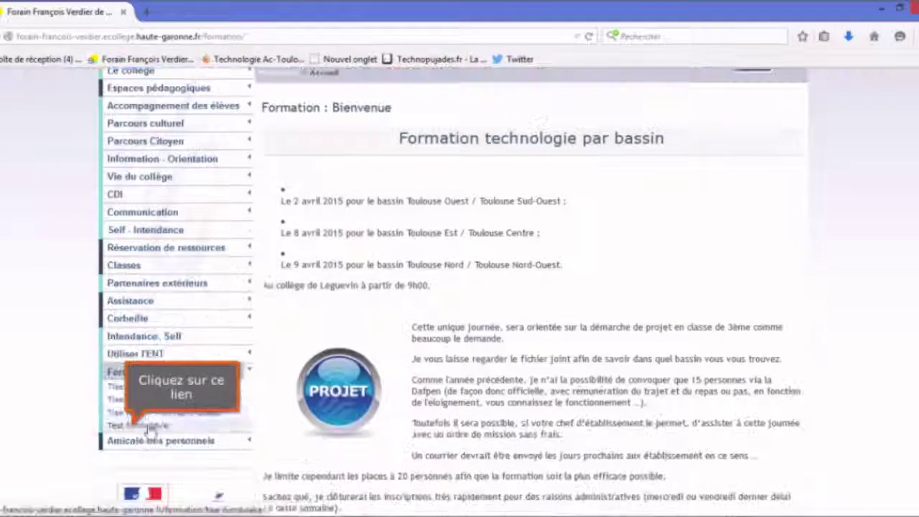
pyautogui.click(135, 426)
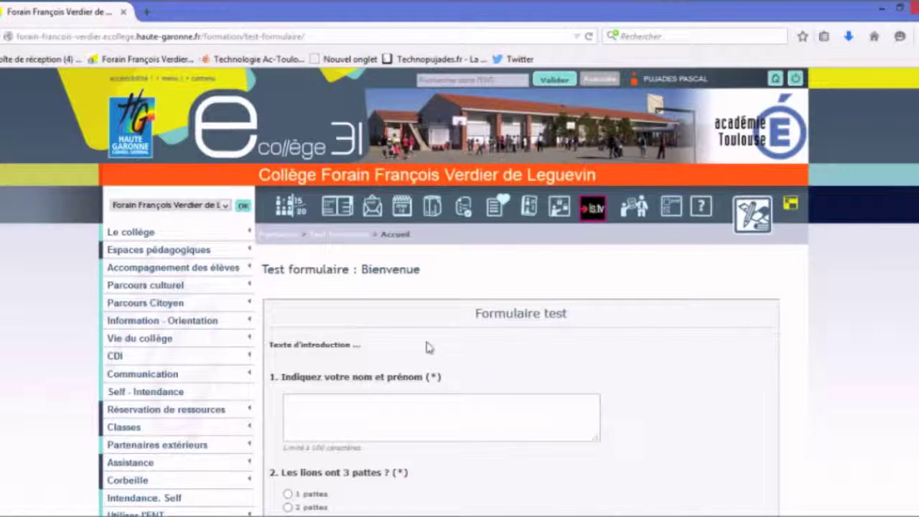
pyautogui.click(466, 208)
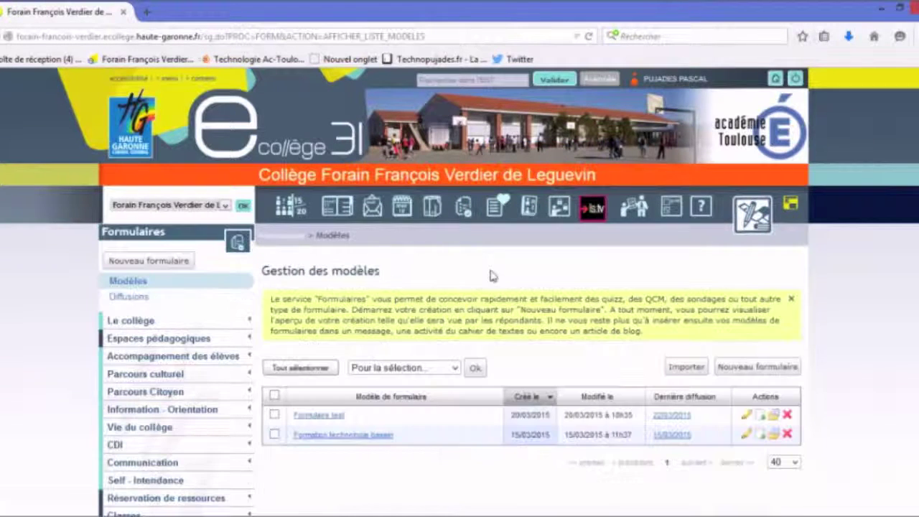
pyautogui.scroll(-2, 484, 278)
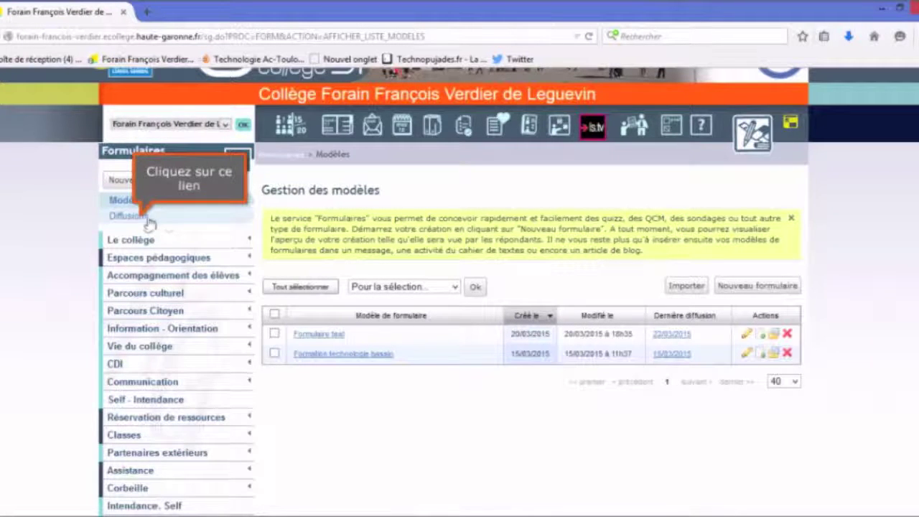
# Open Diffusions, view the Formulaire test broadcast's details, and show its individual Réponses
pyautogui.click(144, 221)
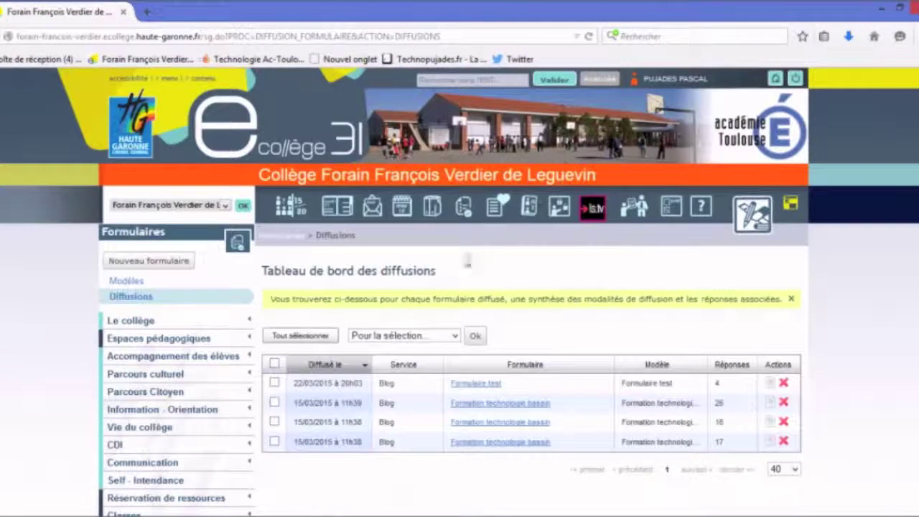
pyautogui.scroll(-2, 594, 307)
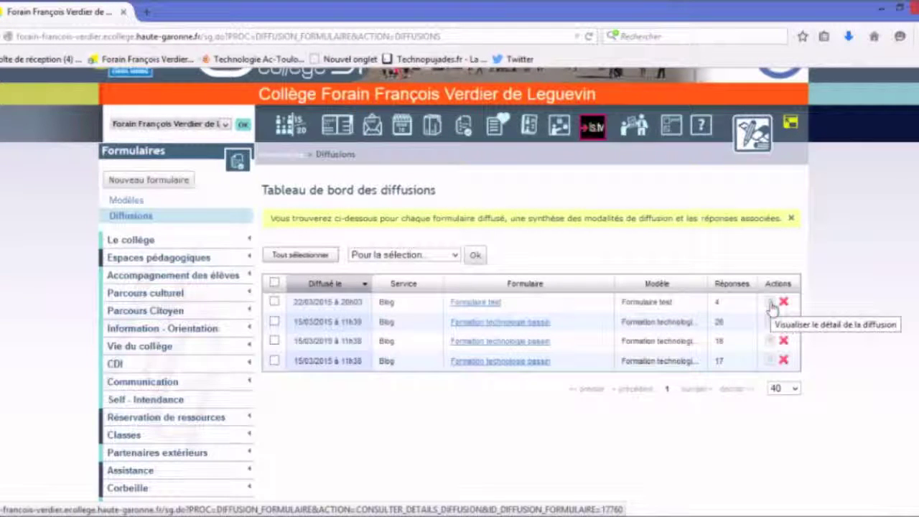
pyautogui.click(772, 308)
pyautogui.scroll(-1, 594, 316)
pyautogui.scroll(-5, 595, 316)
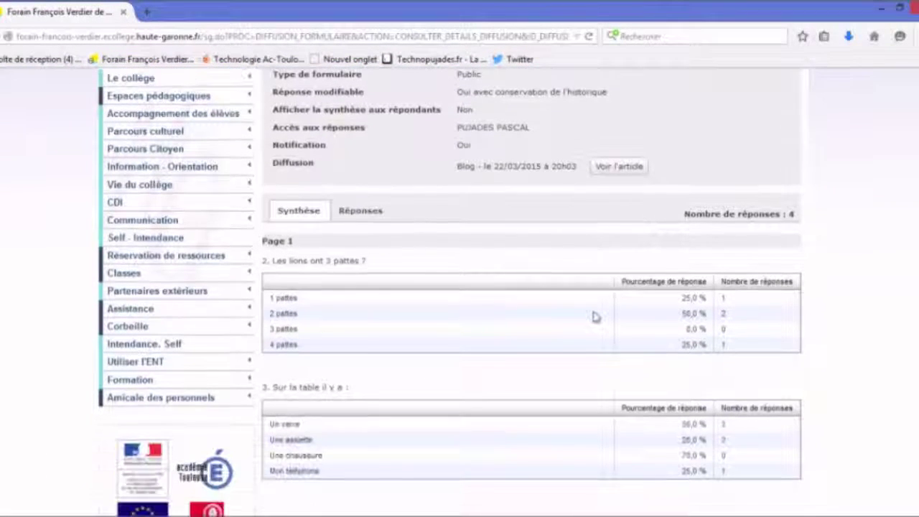
pyautogui.scroll(-2, 595, 316)
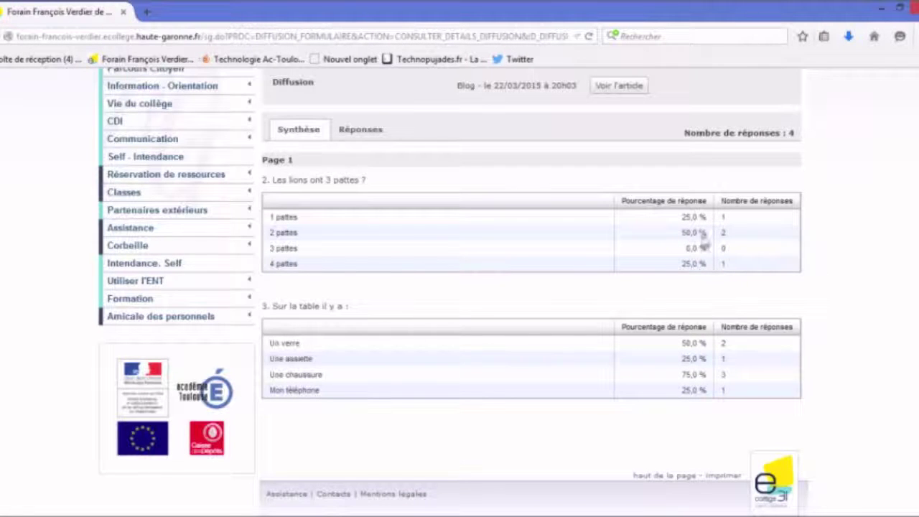
pyautogui.click(363, 131)
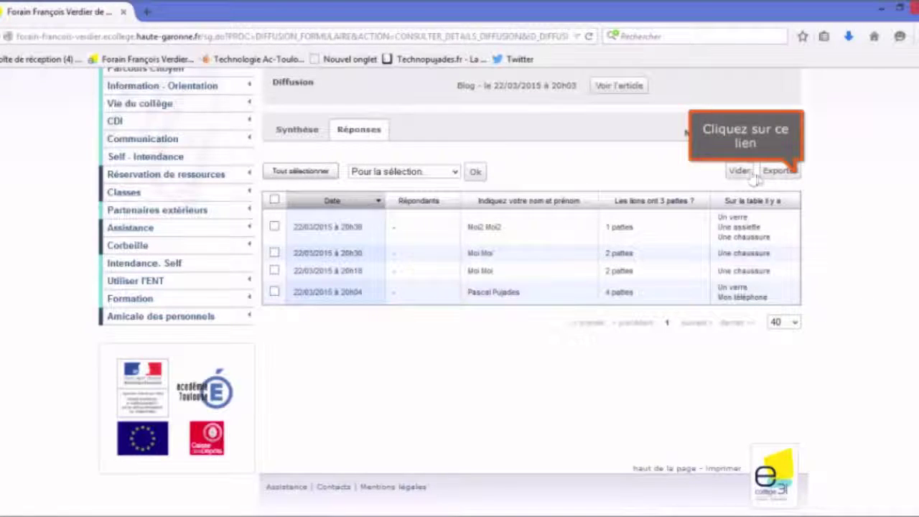
# Export the responses as FORM-20150322_200314-formulaire_test.zip and show the Téléchargements window
pyautogui.click(794, 176)
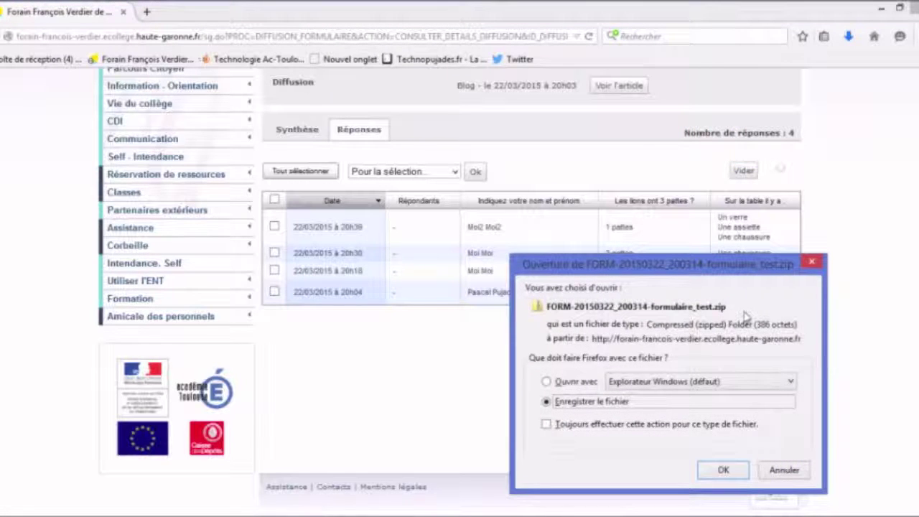
pyautogui.click(723, 471)
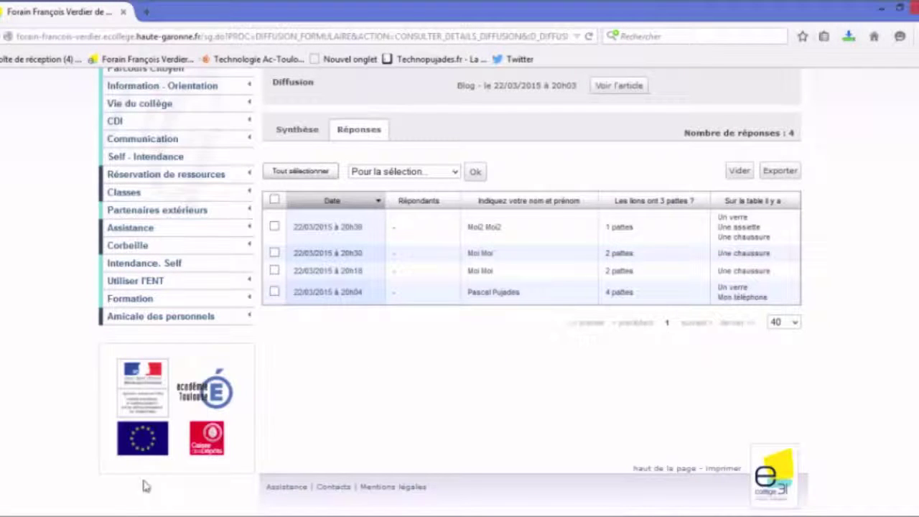
pyautogui.moveTo(72, 516)
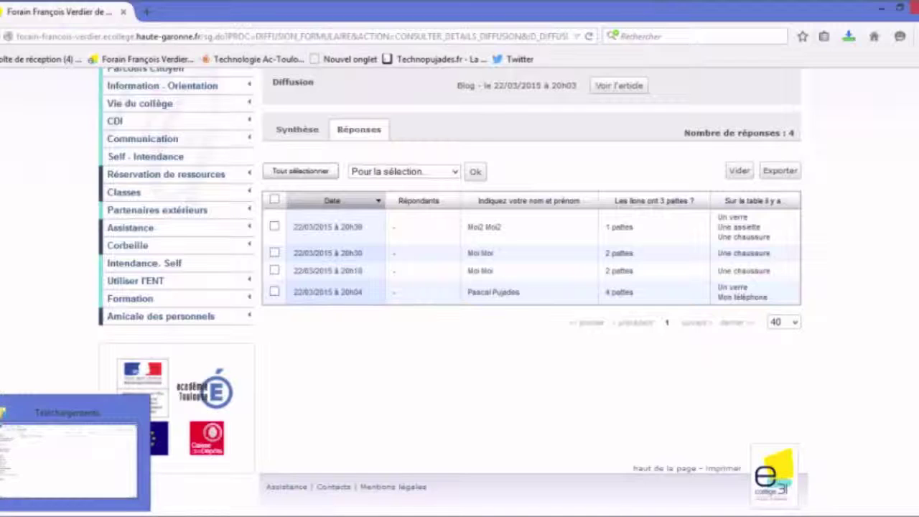
pyautogui.click(71, 463)
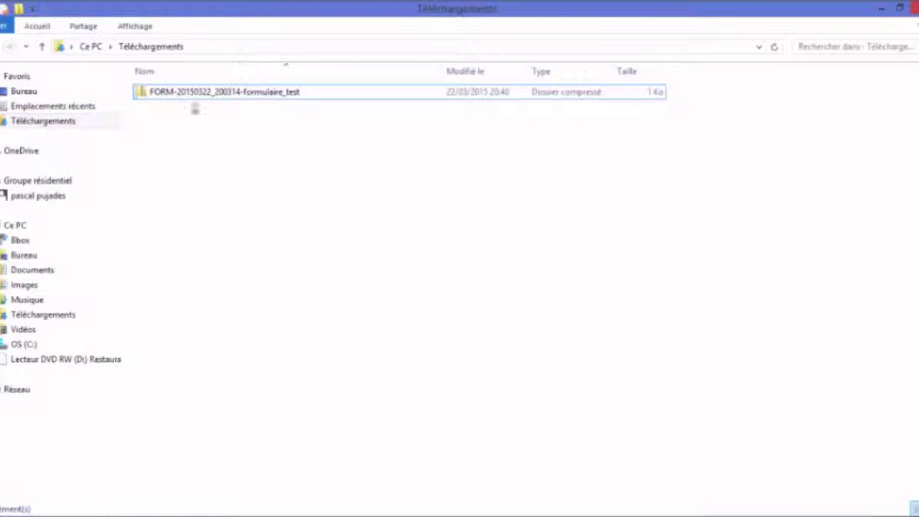
# Try extracting the responses zip here with 7-Zip, then dismiss the extraction error
pyautogui.click(253, 97)
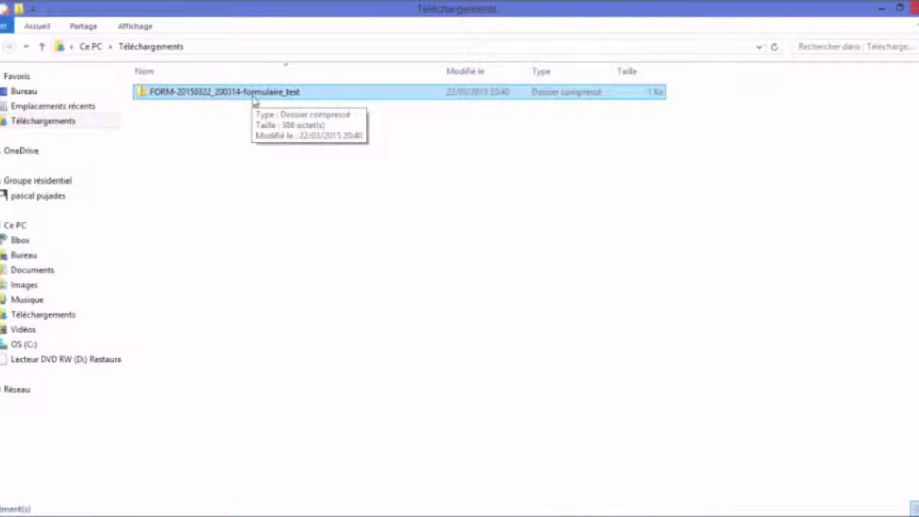
pyautogui.rightClick(254, 100)
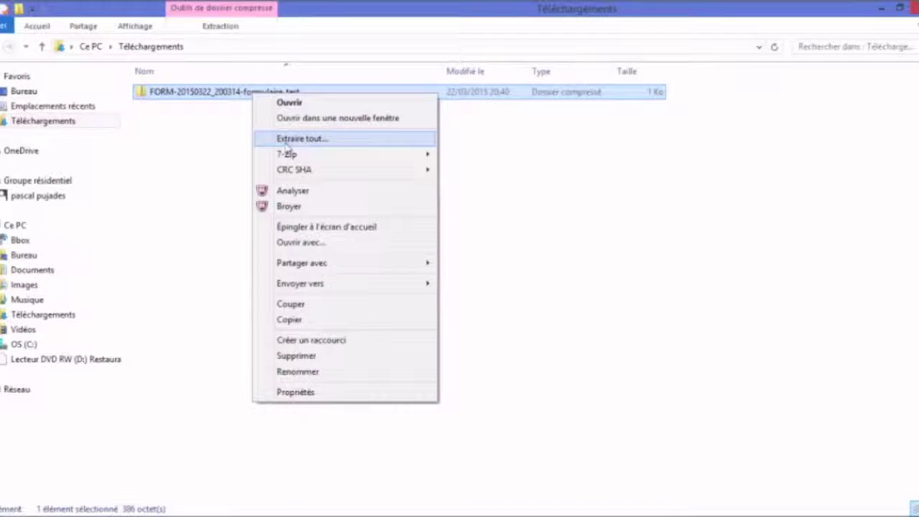
pyautogui.moveTo(297, 158)
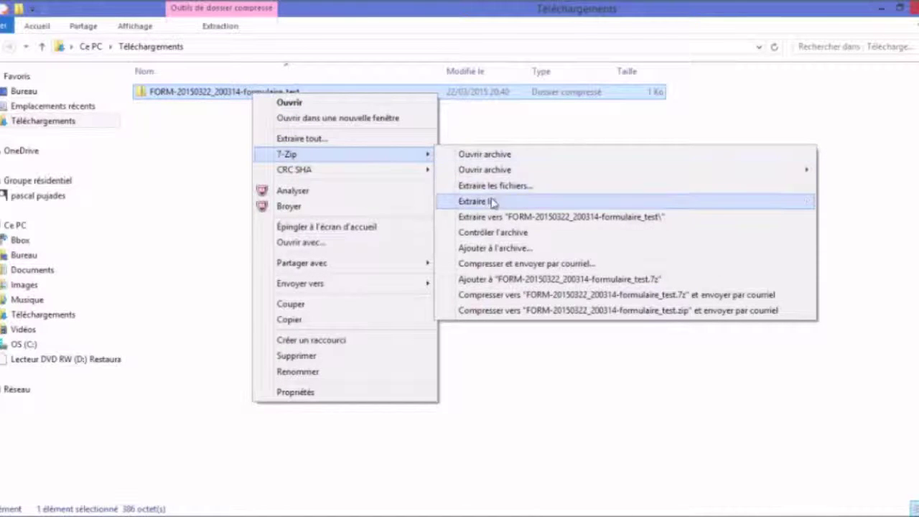
pyautogui.moveTo(387, 159)
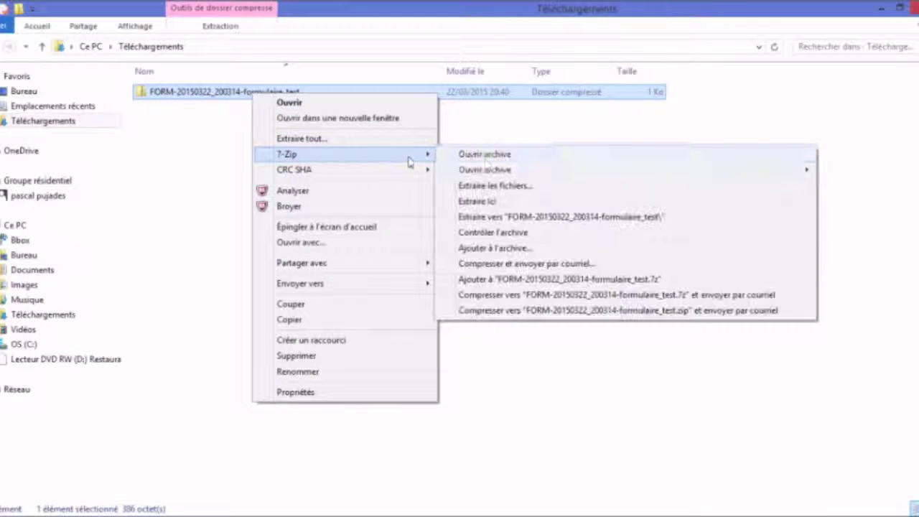
pyautogui.click(487, 202)
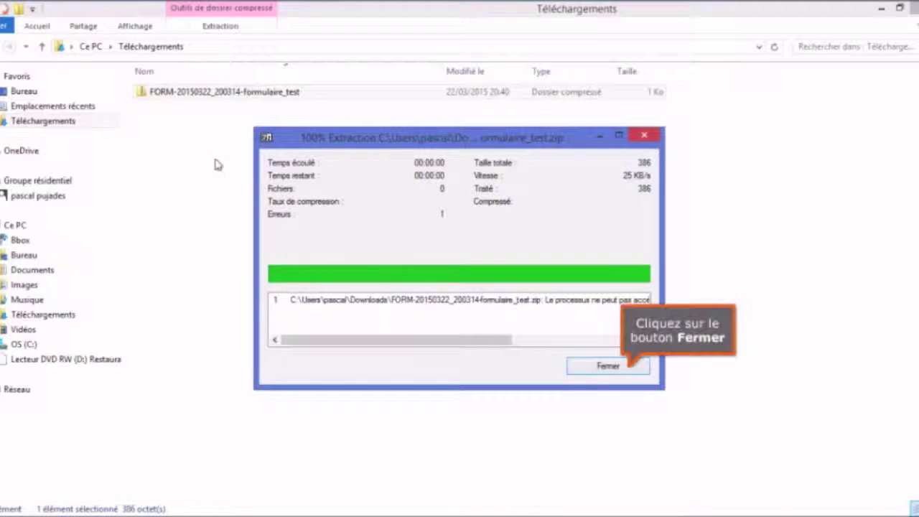
pyautogui.click(632, 370)
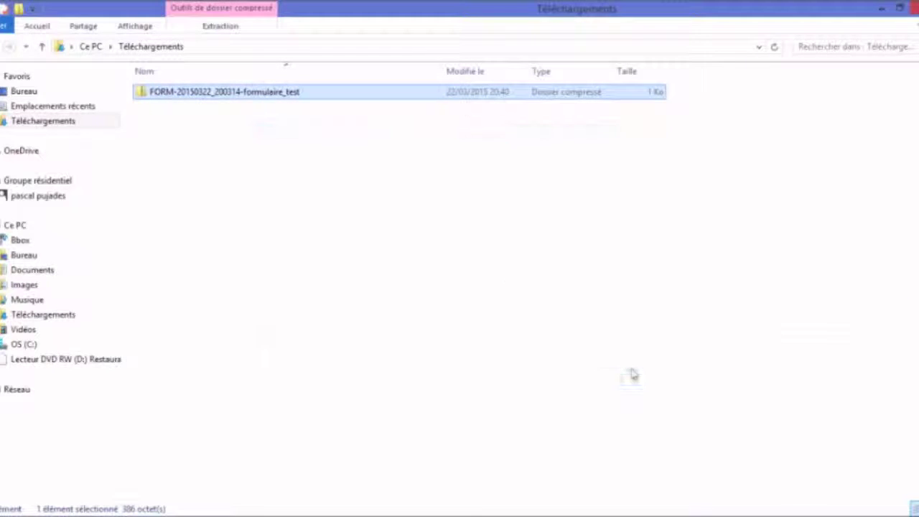
# Re-run 7-Zip 'Extraire ici' and select the extracted FORM-20150322_200314-formulaire_test spreadsheet
pyautogui.click(285, 168)
pyautogui.click(229, 94)
pyautogui.rightClick(231, 97)
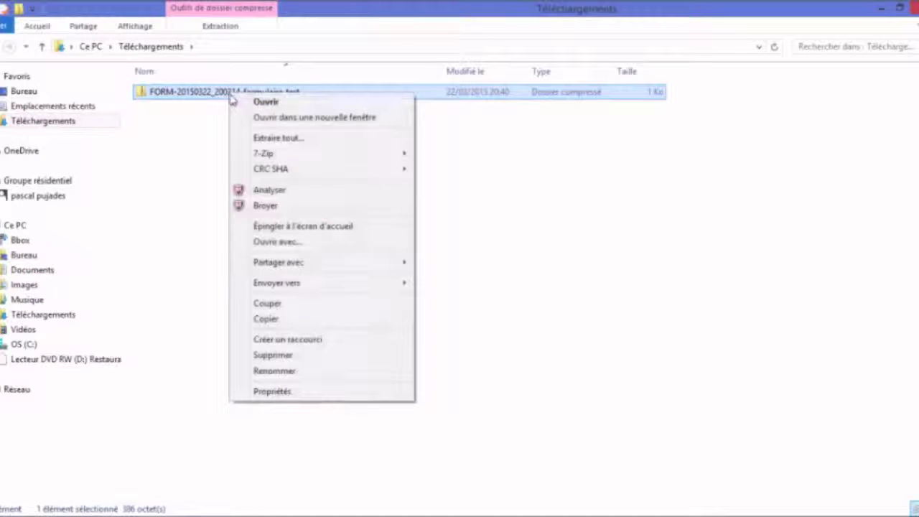
pyautogui.moveTo(287, 154)
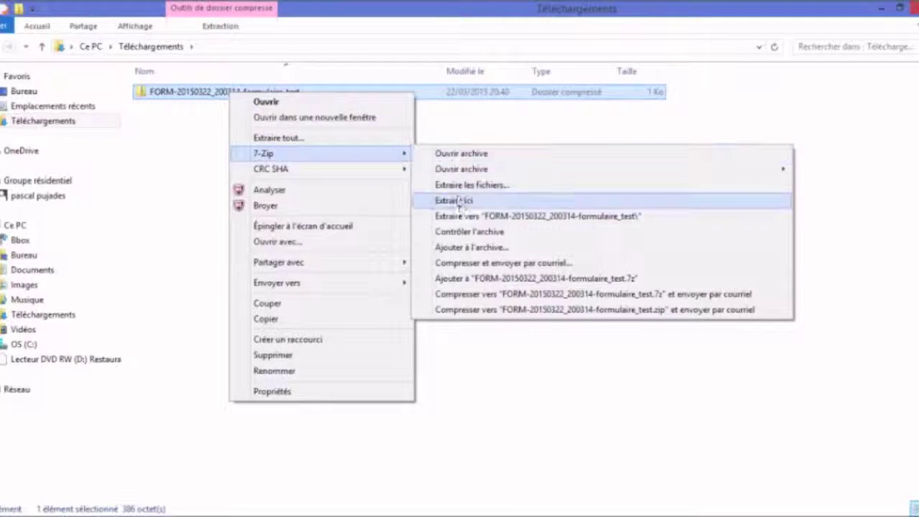
pyautogui.click(461, 204)
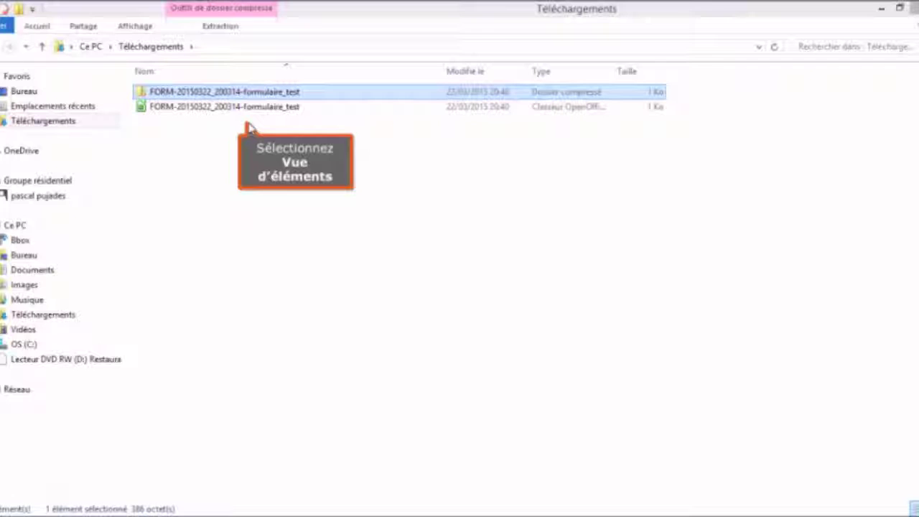
pyautogui.click(231, 108)
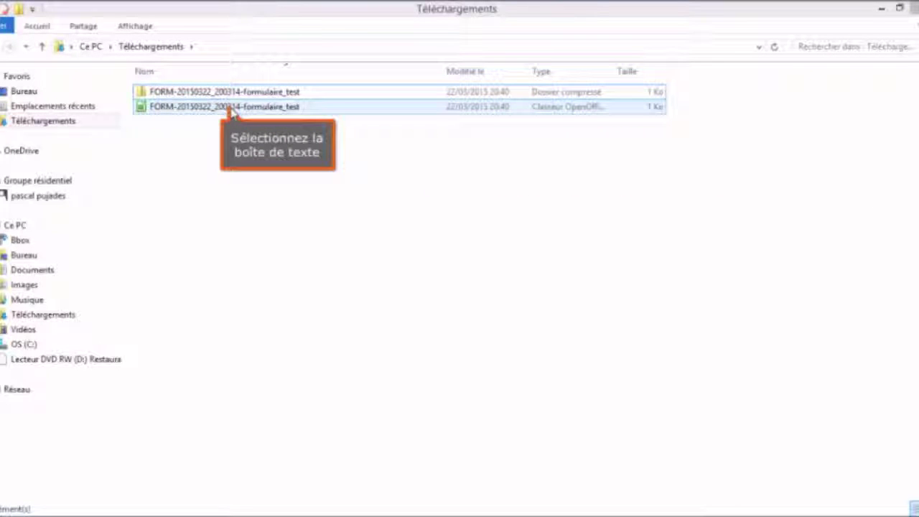
pyautogui.click(232, 111)
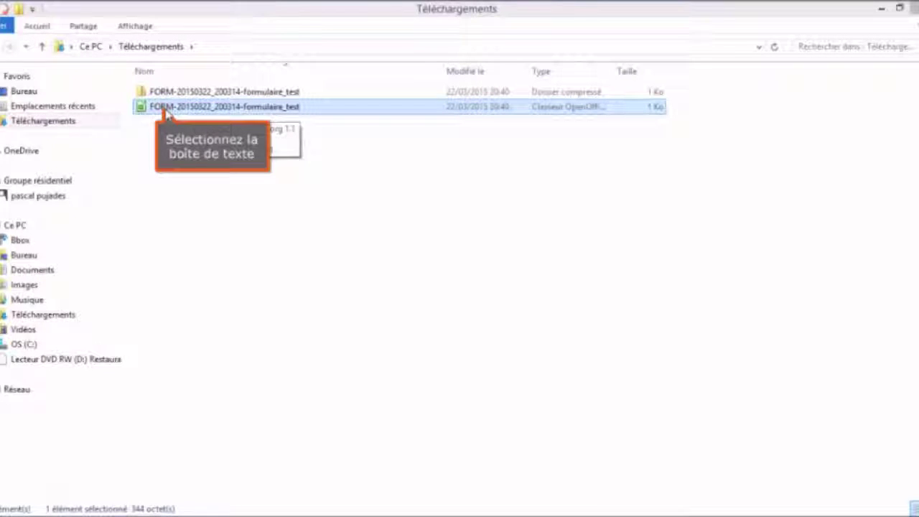
# Open the extracted CSV in Calc, accepting the default Import de texte settings
pyautogui.doubleClick(165, 112)
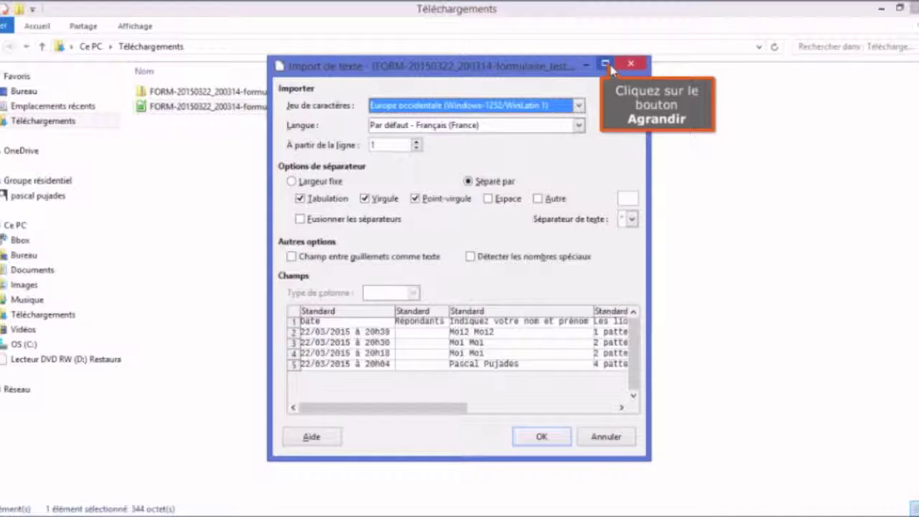
pyautogui.click(606, 66)
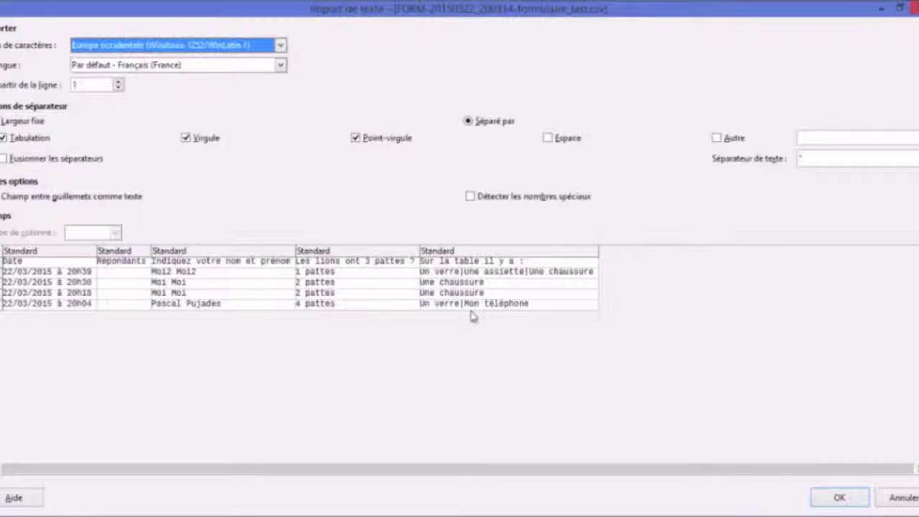
pyautogui.click(853, 499)
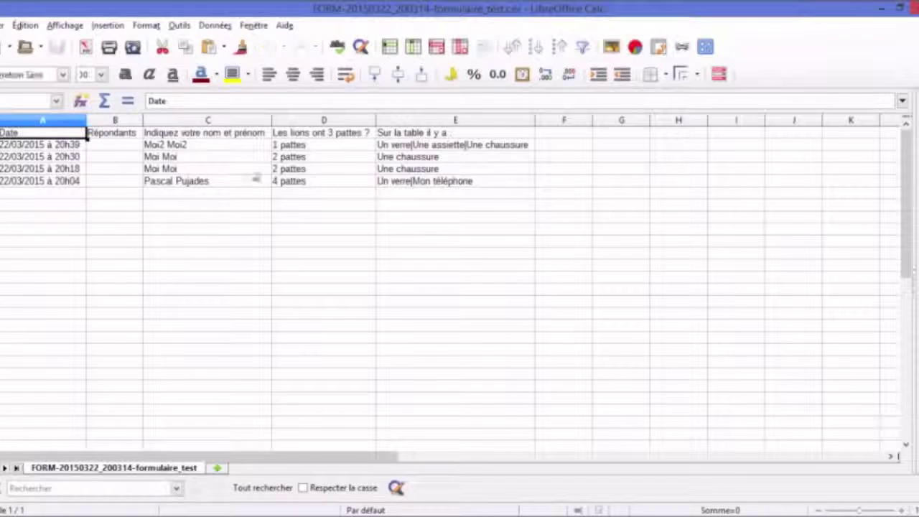
pyautogui.click(238, 232)
# Check the imported responses: dates in column A, names in column C, lions question in D1
pyautogui.moveTo(68, 134); pyautogui.dragTo(509, 184)
pyautogui.click(455, 218)
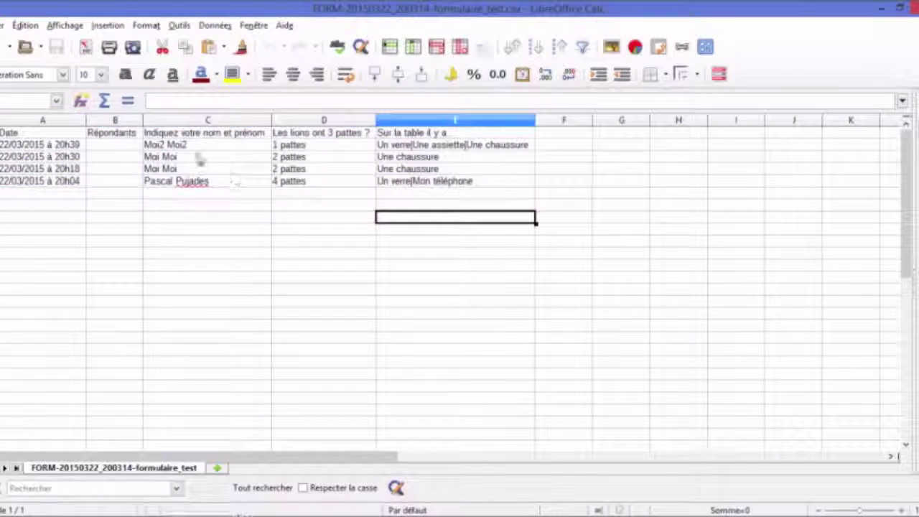
pyautogui.moveTo(29, 134); pyautogui.dragTo(86, 176)
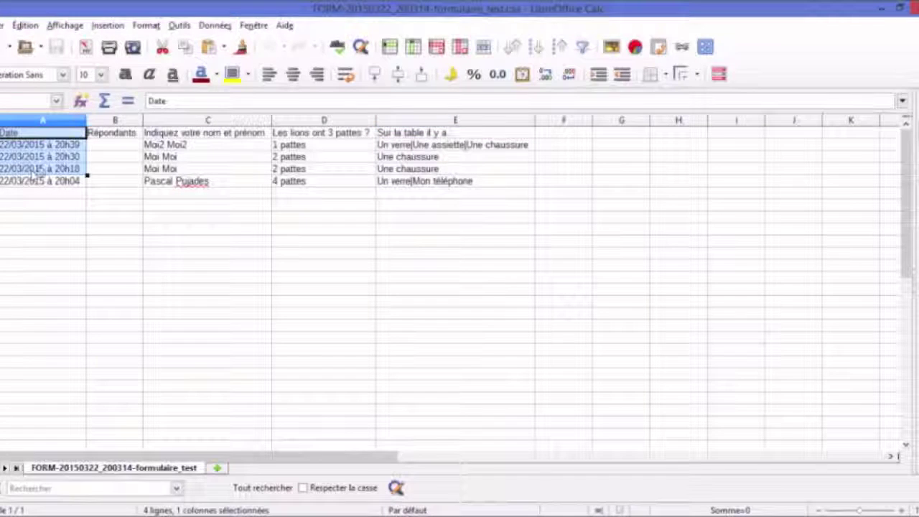
pyautogui.click(191, 145)
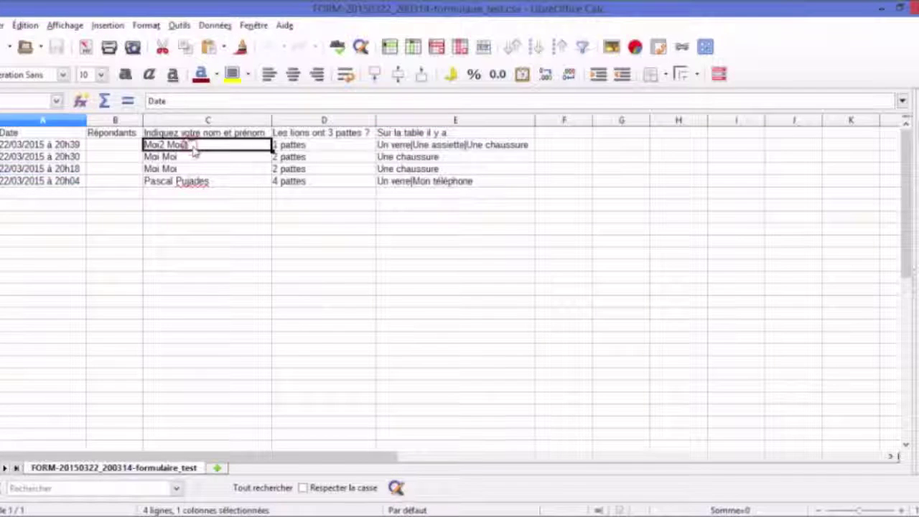
pyautogui.press('Up')
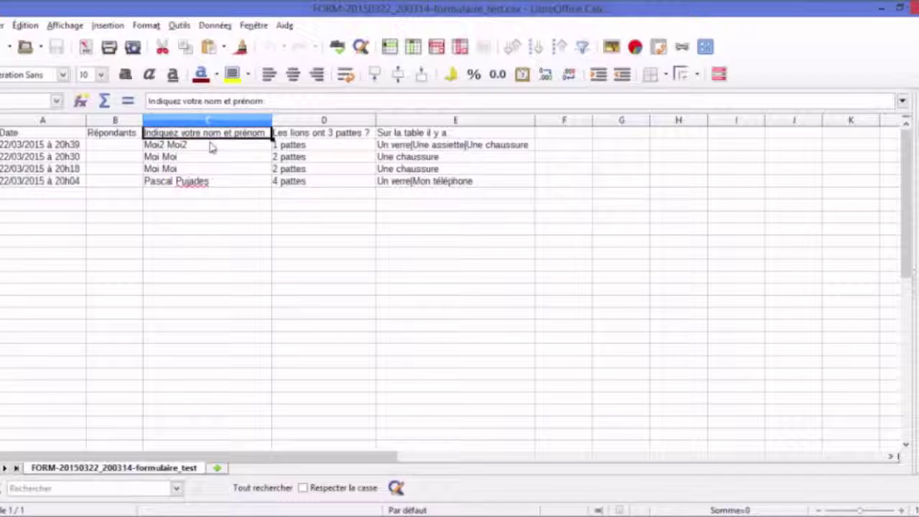
pyautogui.press('Right')
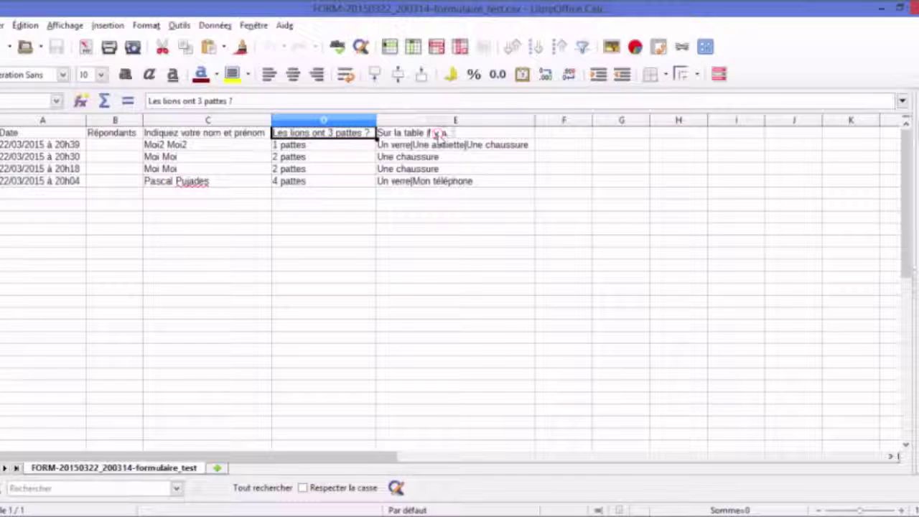